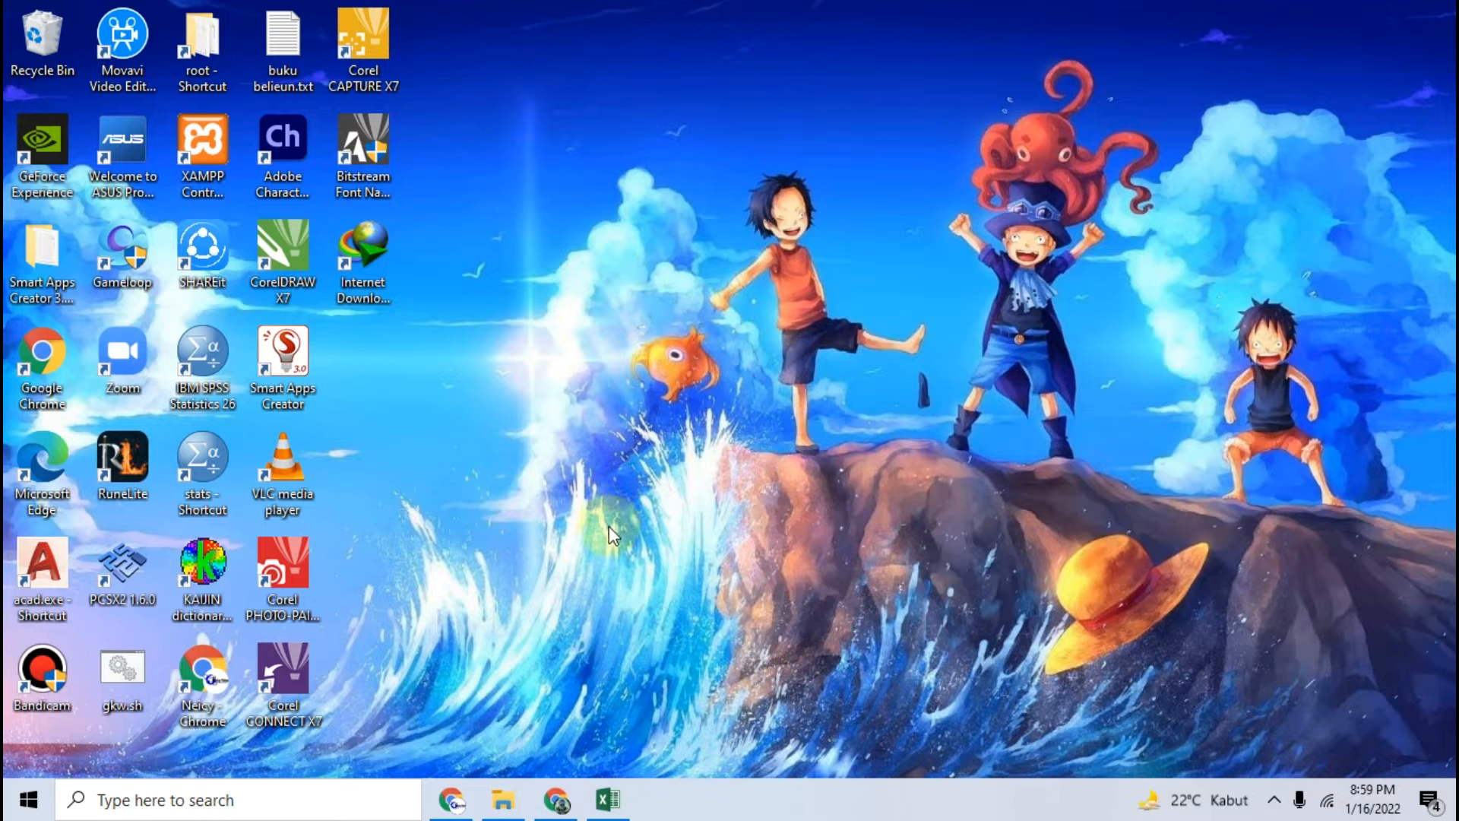
Switch to the open Excel workbook and enter "Fish" in cell B3
{"action": "left_click", "coordinate": [608, 800]}
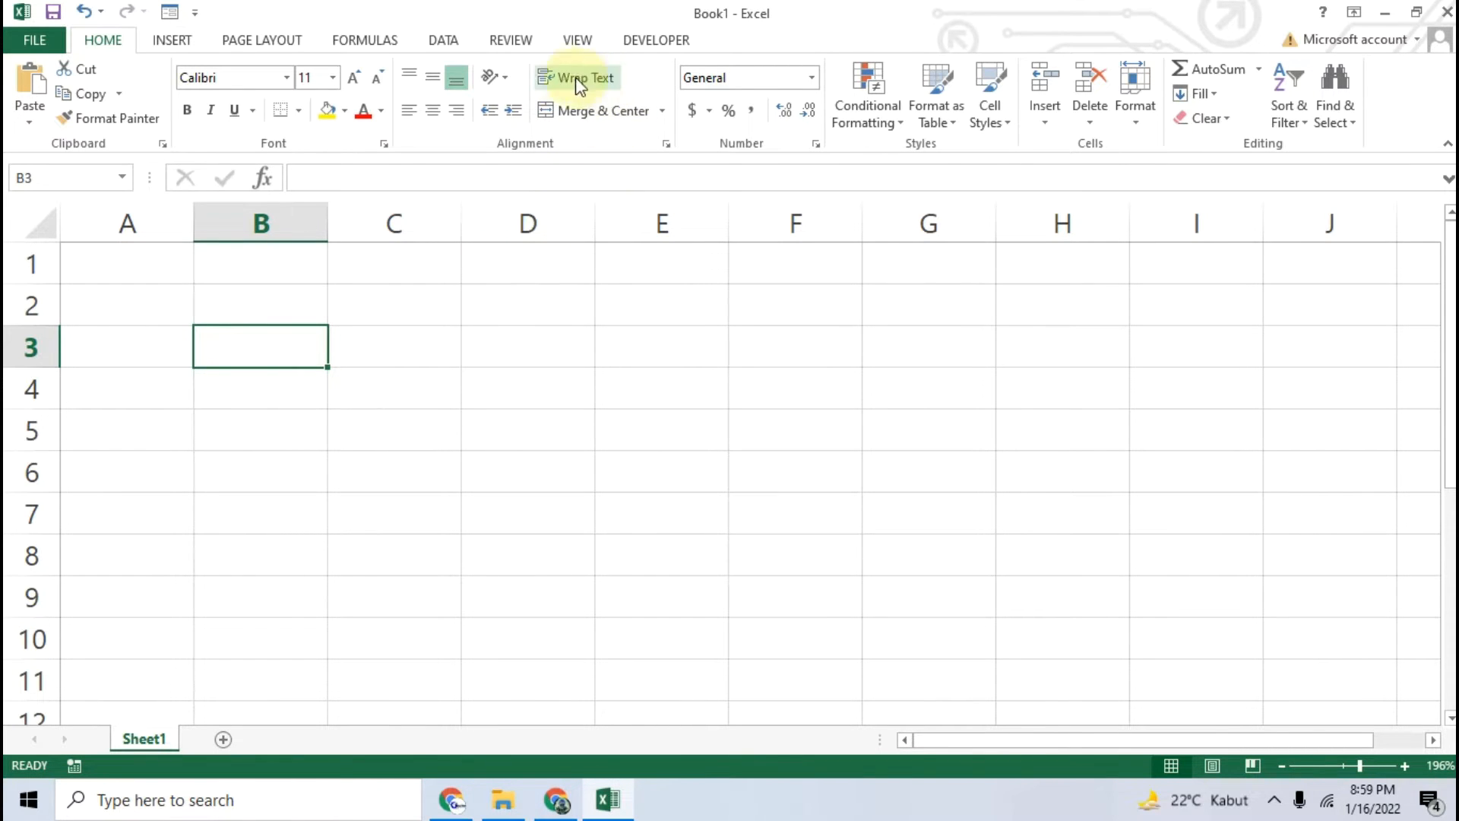
{"action": "left_click", "coordinate": [513, 41]}
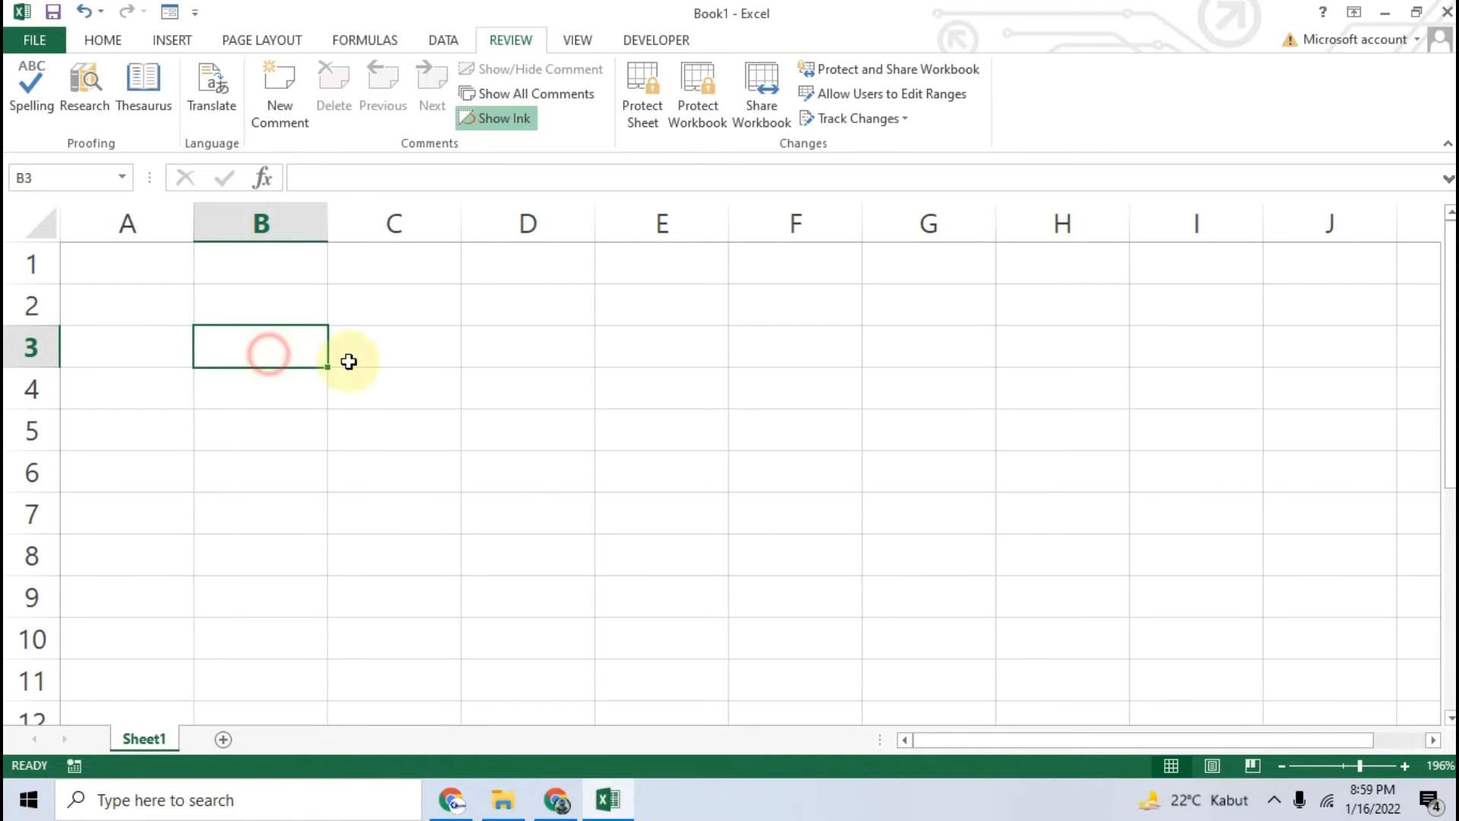
{"action": "type", "text": "F"}
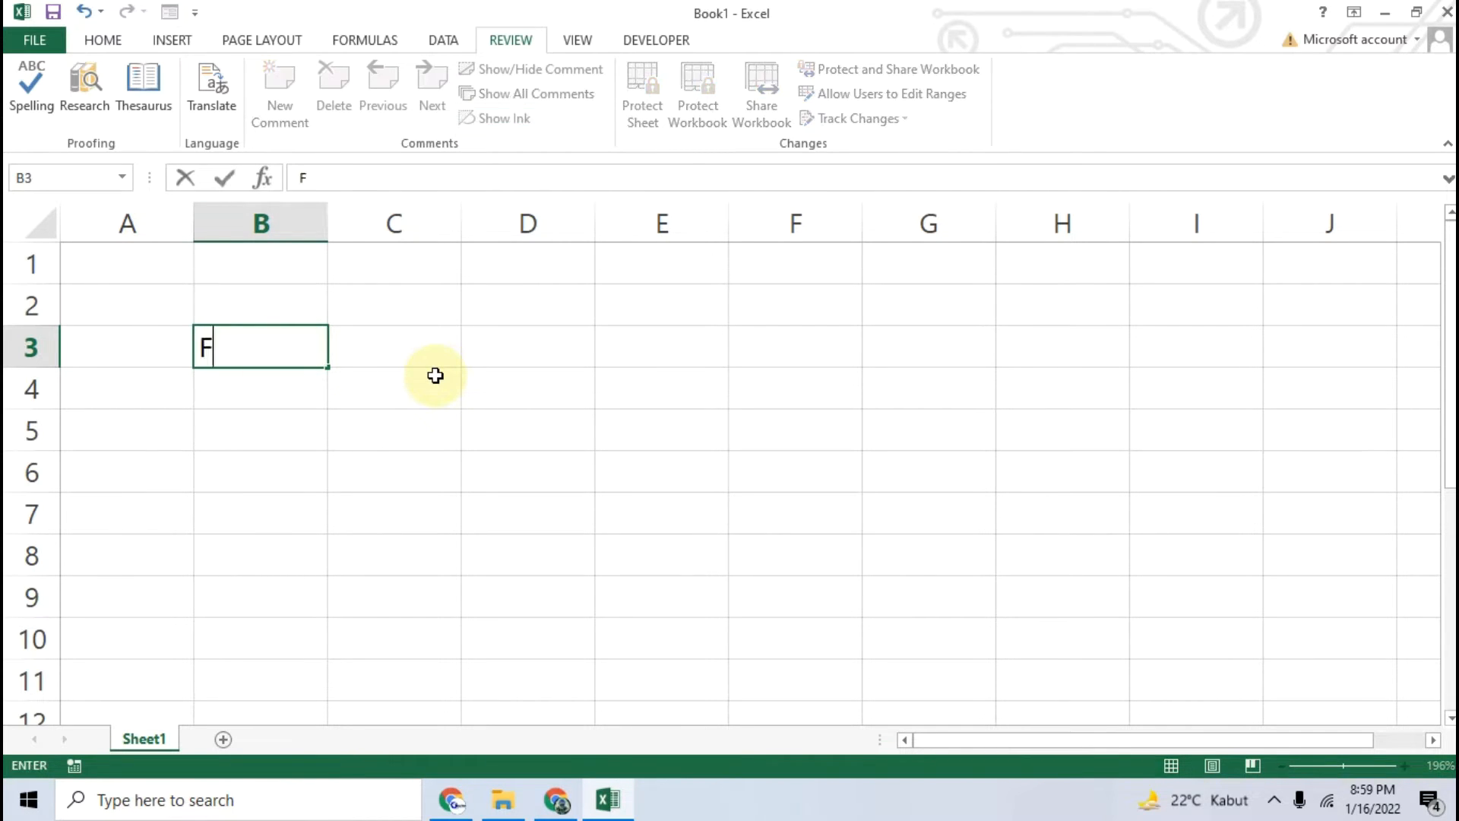
{"action": "type", "text": "ish"}
{"action": "left_click", "coordinate": [433, 375]}
Translate the word in B3 from English (United States) to Indonesian, and close the Research pane
{"action": "left_click", "coordinate": [263, 350]}
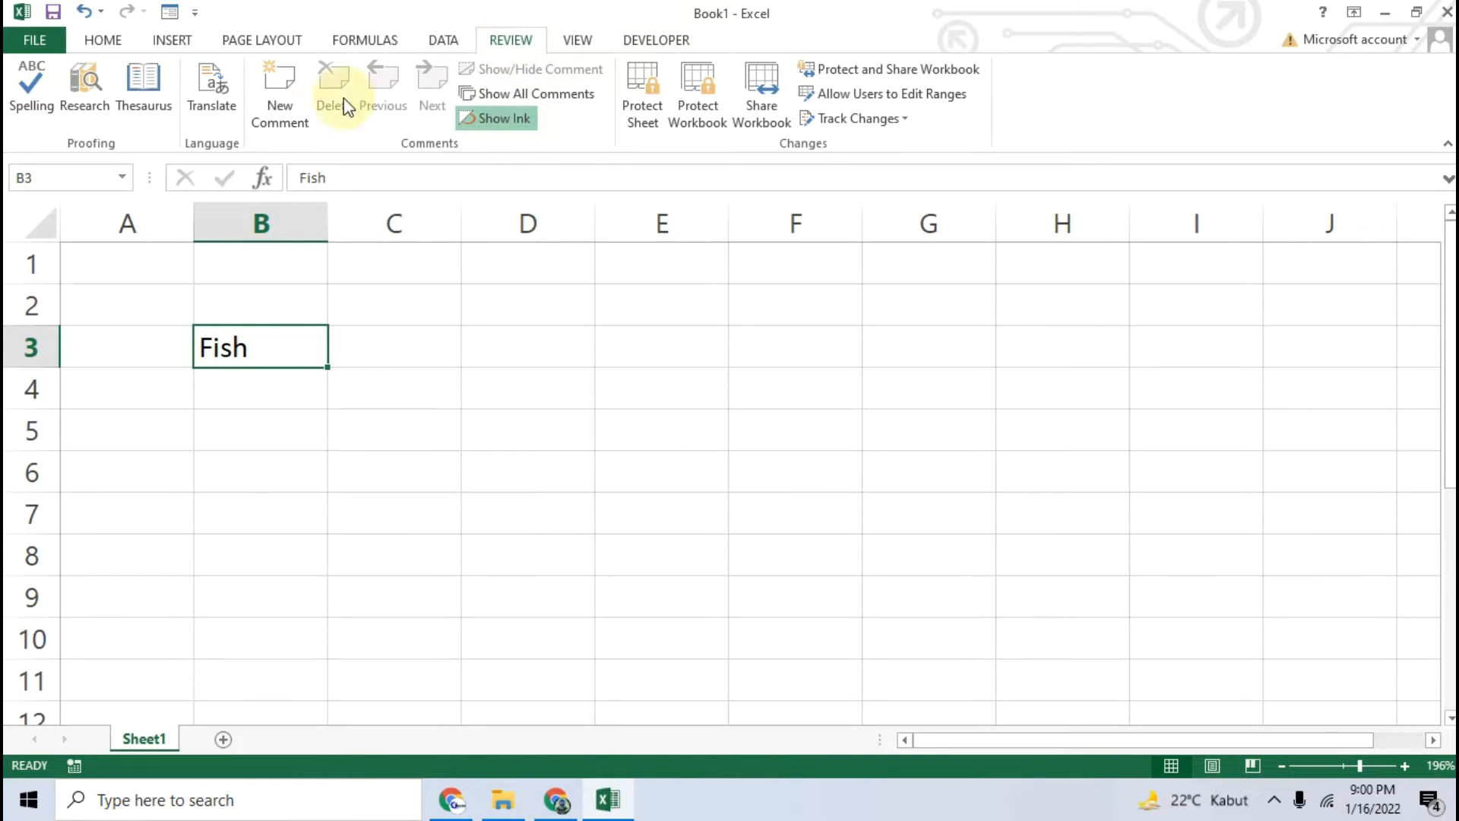
{"action": "left_click", "coordinate": [204, 87]}
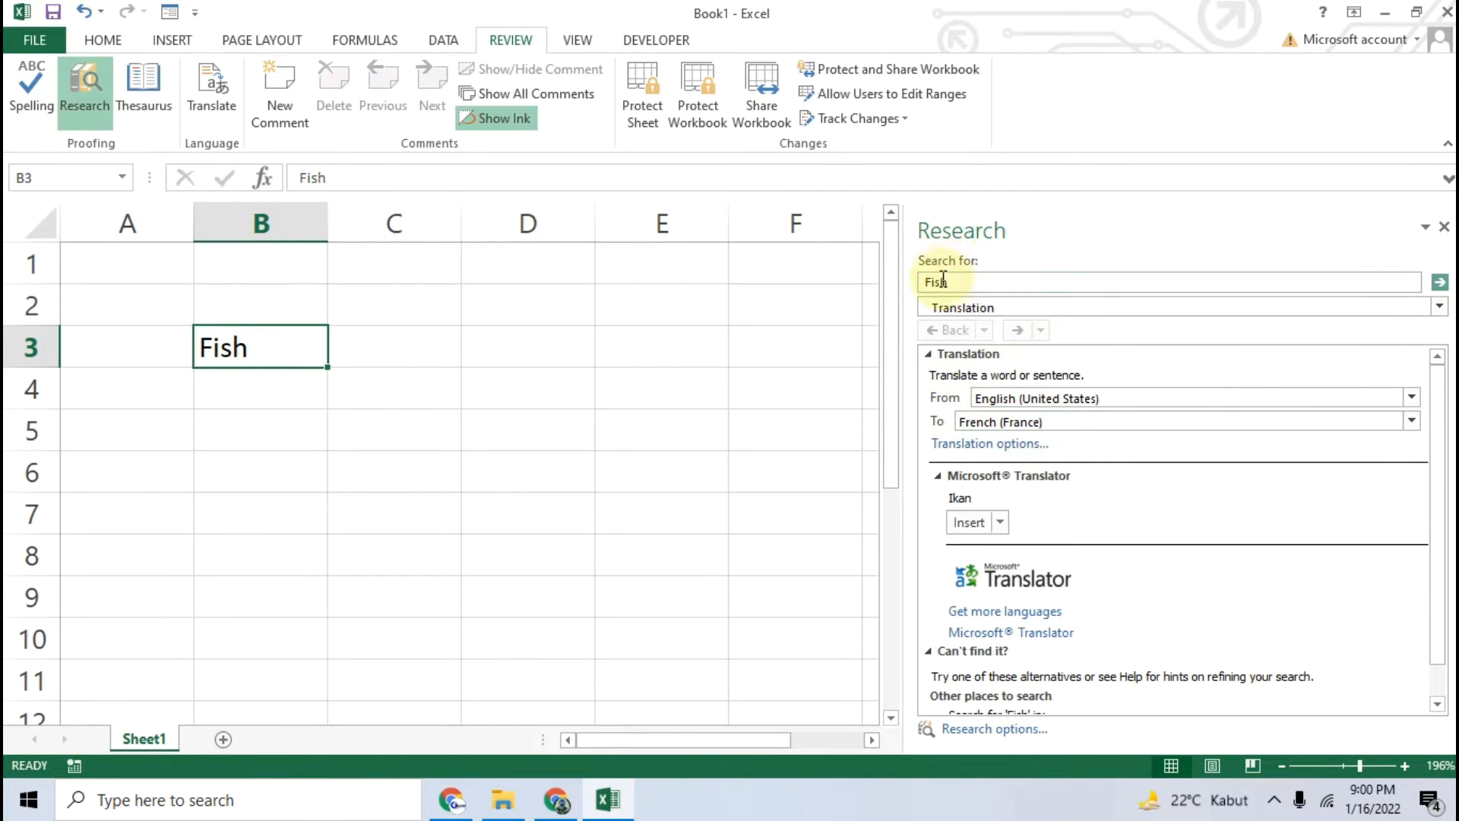
{"action": "left_click_drag", "start_coordinate": [962, 282], "coordinate": [912, 293]}
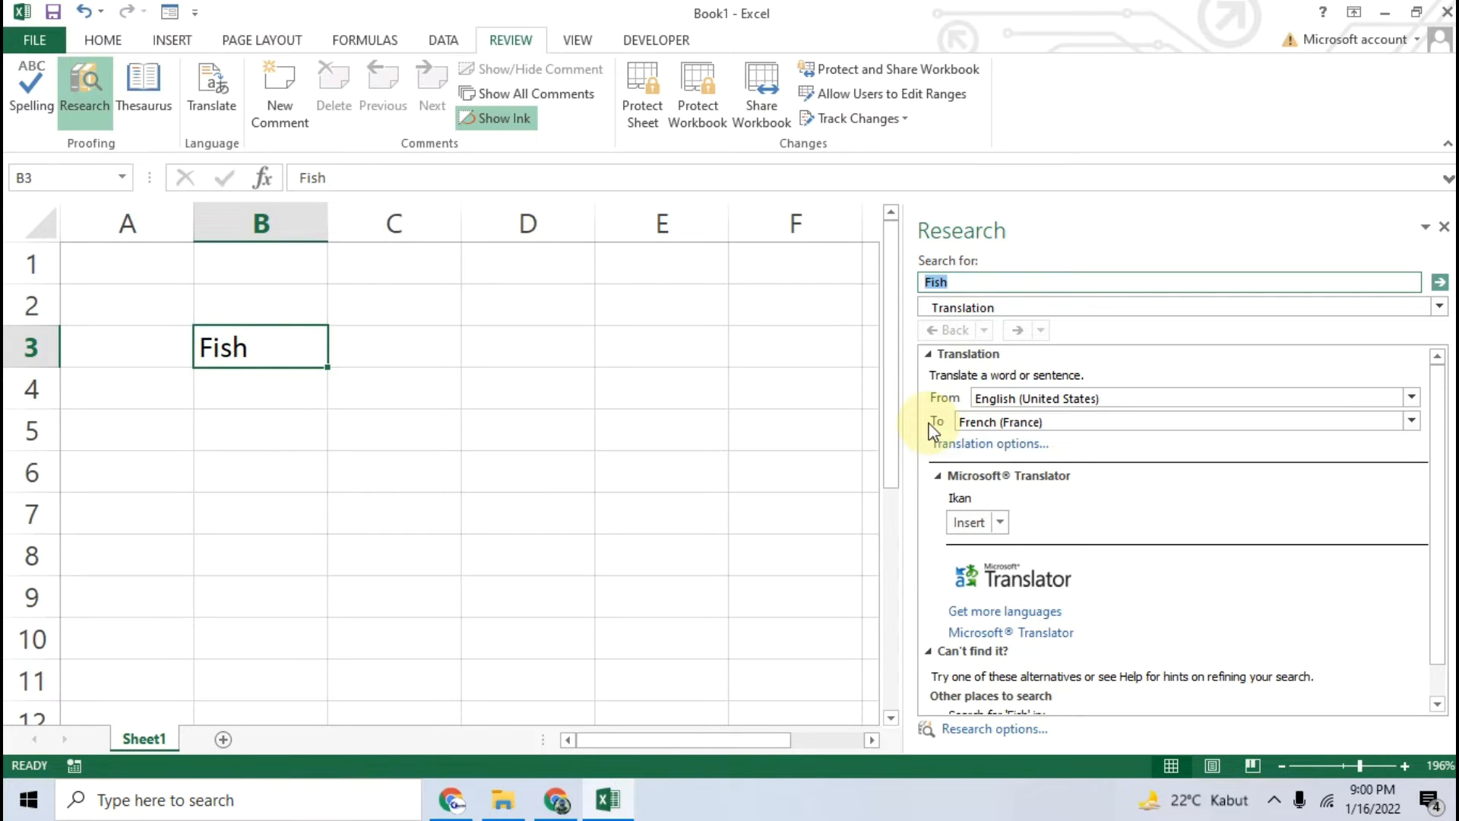
{"action": "left_click", "coordinate": [1115, 420]}
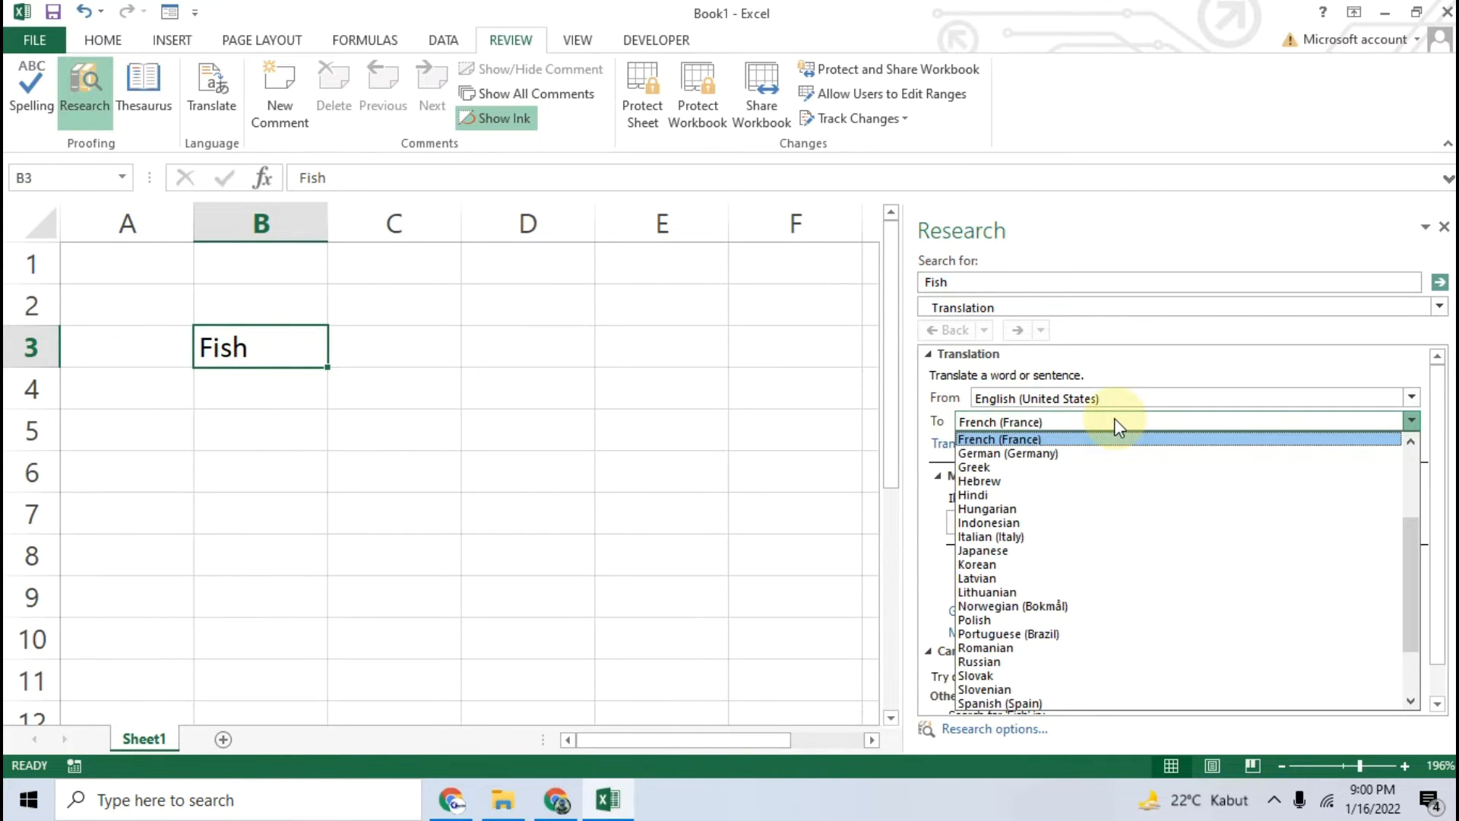
{"action": "left_click", "coordinate": [988, 522]}
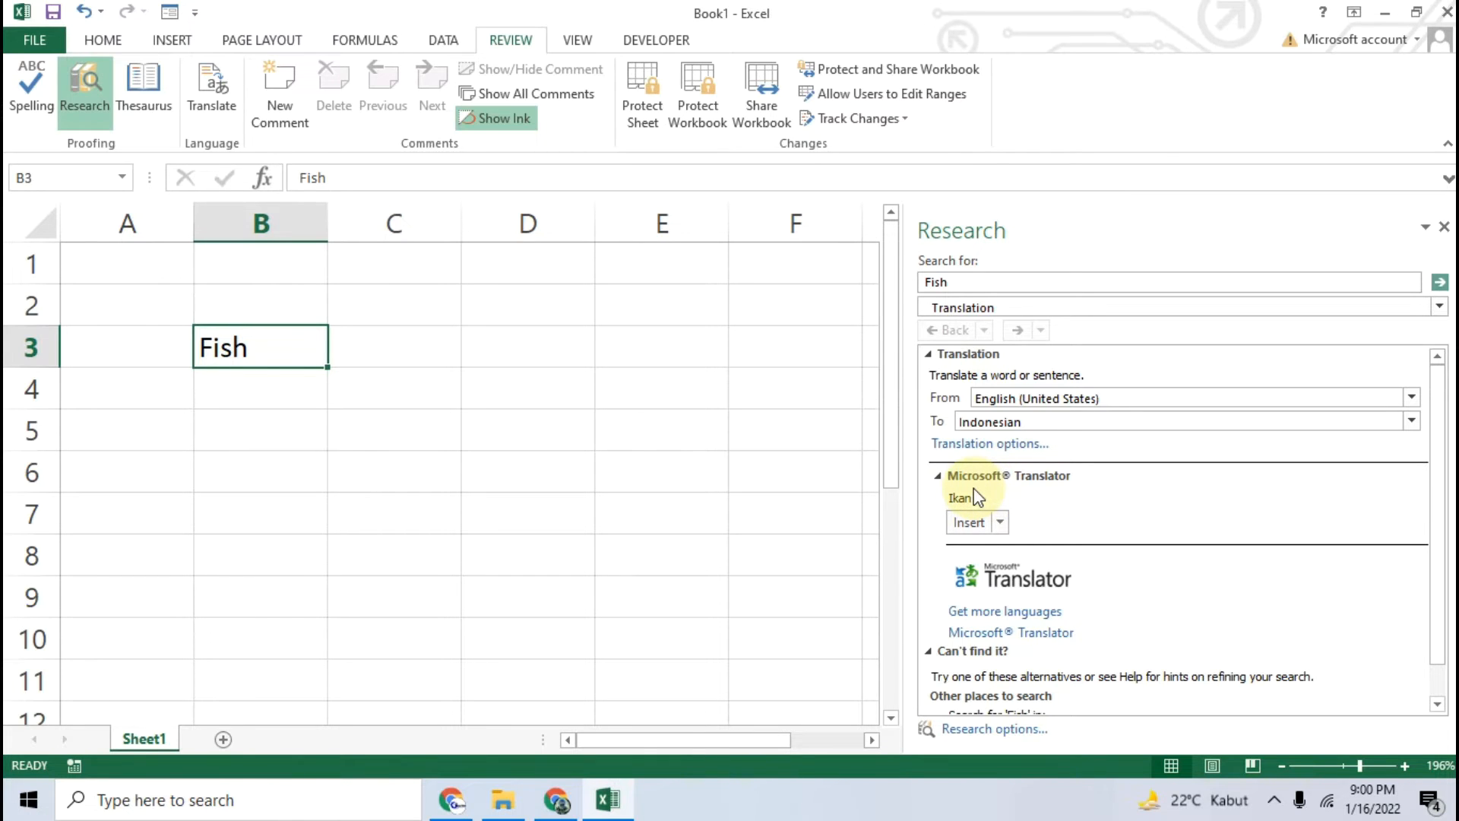
{"action": "left_click", "coordinate": [1444, 227]}
{"action": "left_click", "coordinate": [552, 386]}
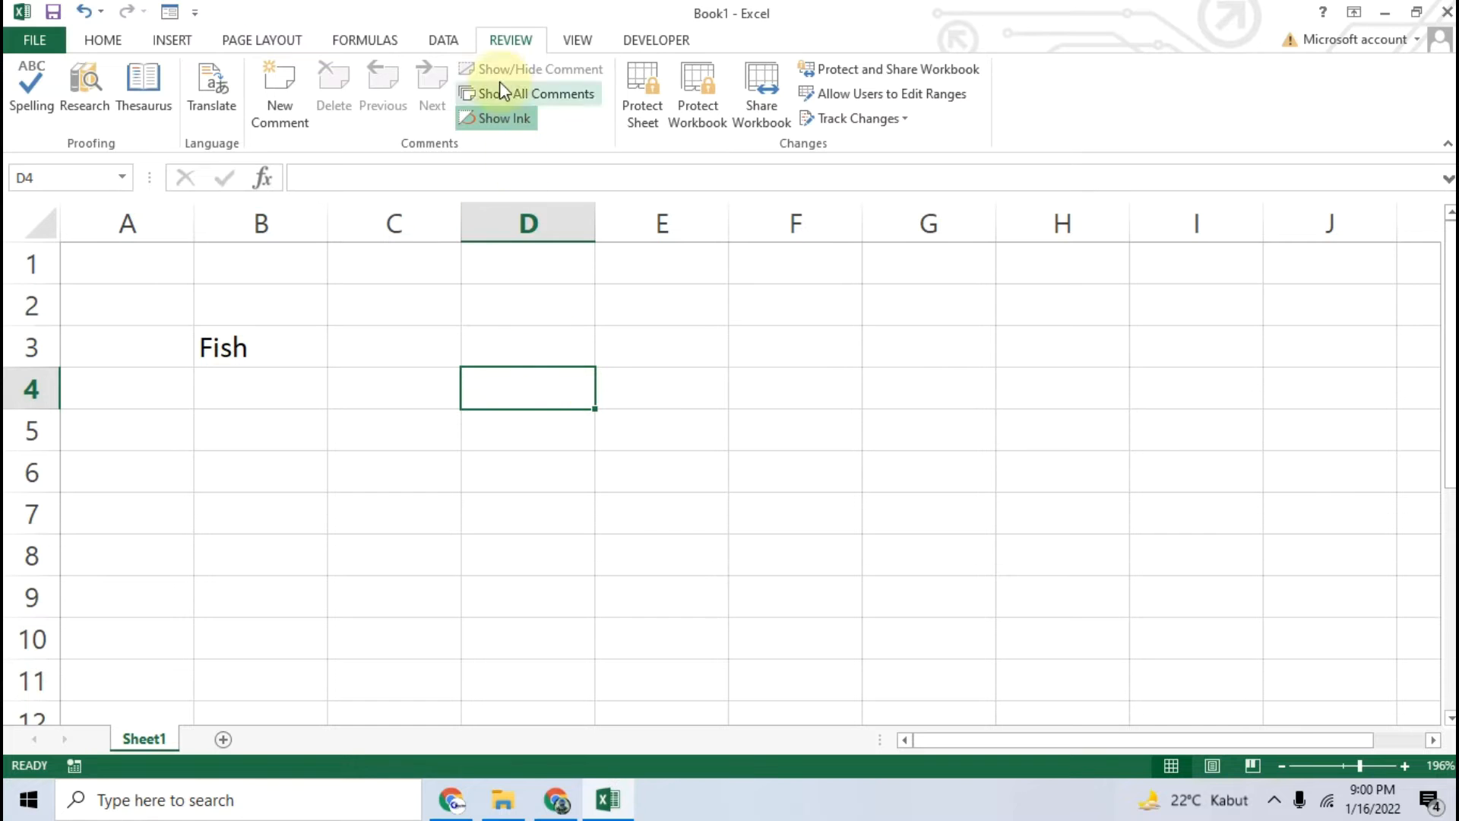
Translate the phrase "Bird and Fish" into Indonesian without using a cell, and close the Research pane
{"action": "left_click", "coordinate": [210, 84]}
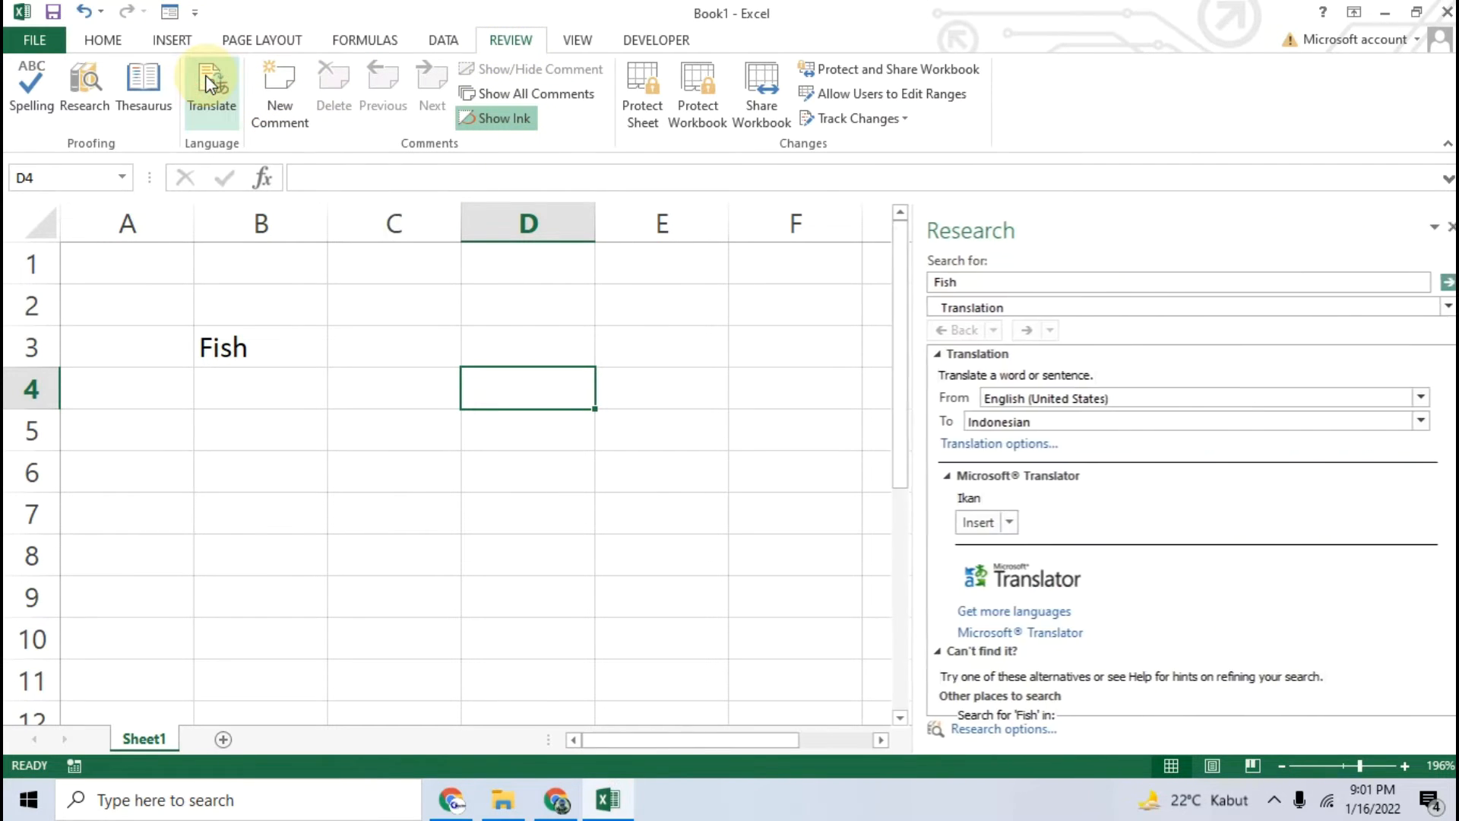
{"action": "left_click", "coordinate": [969, 280]}
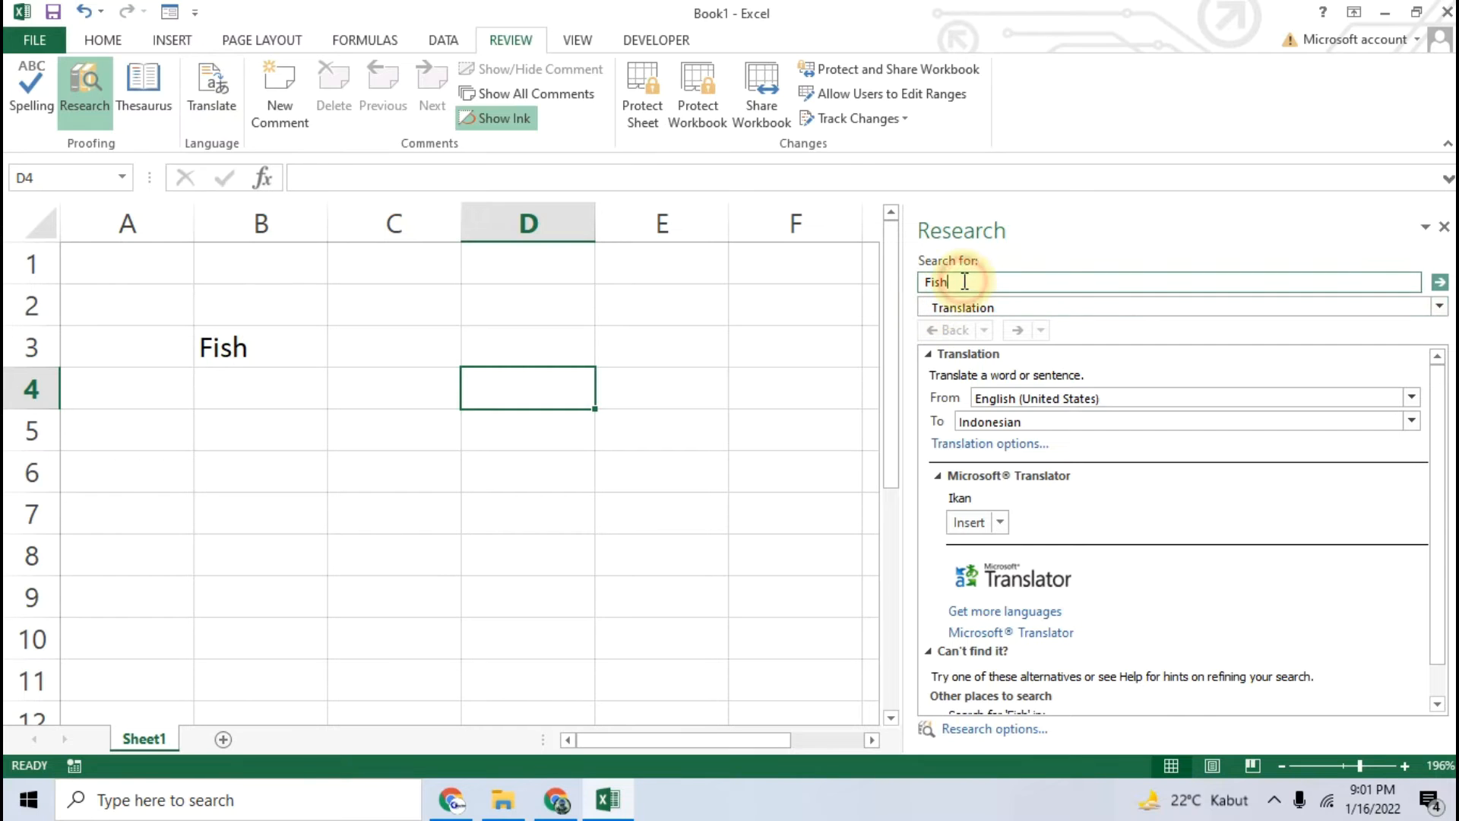
{"action": "left_click_drag", "start_coordinate": [969, 281], "coordinate": [902, 287]}
{"action": "key", "text": "BackSpace"}
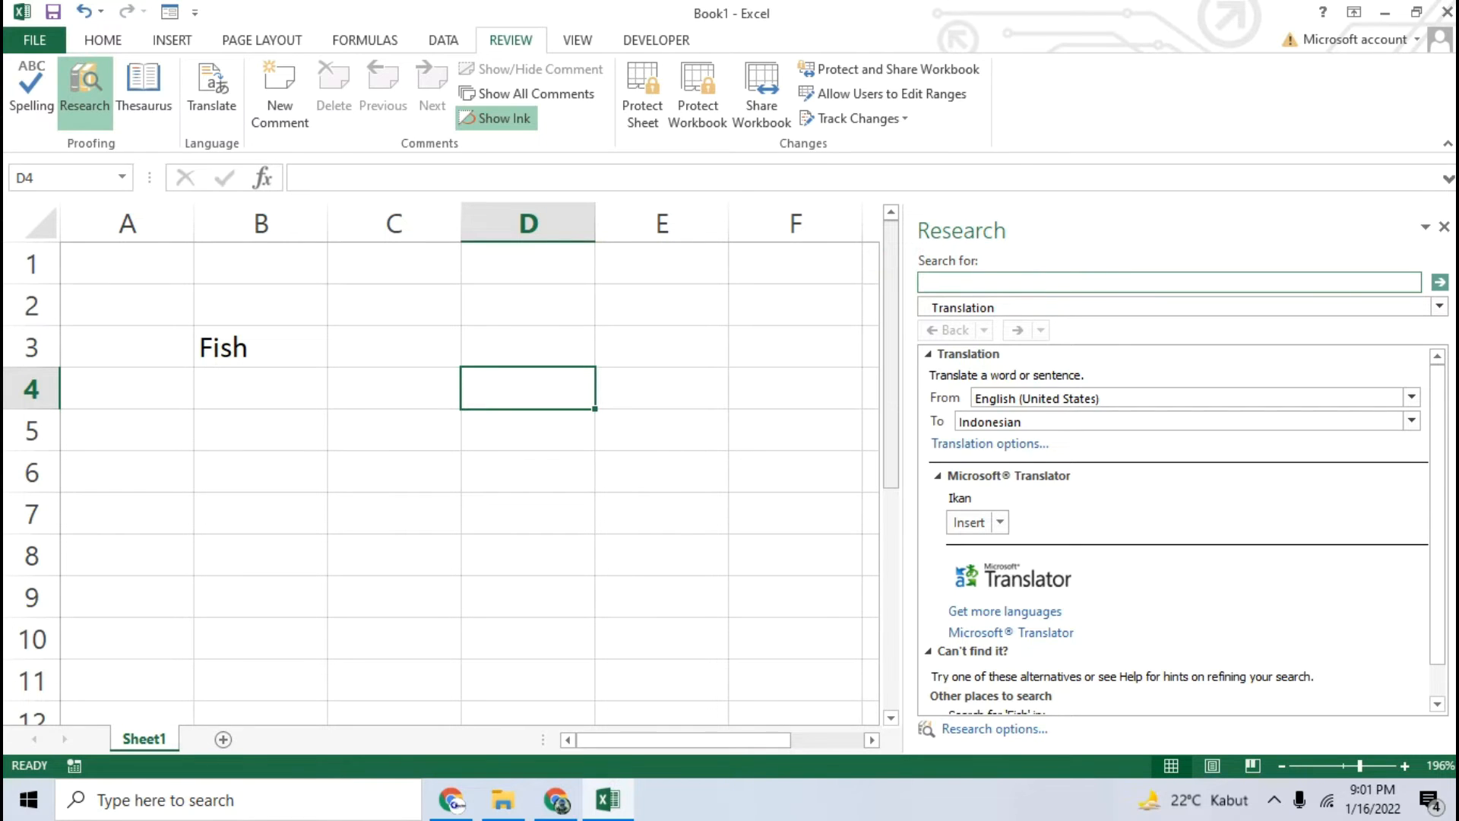
{"action": "type", "text": "Bird and Fish"}
{"action": "key", "text": "Return"}
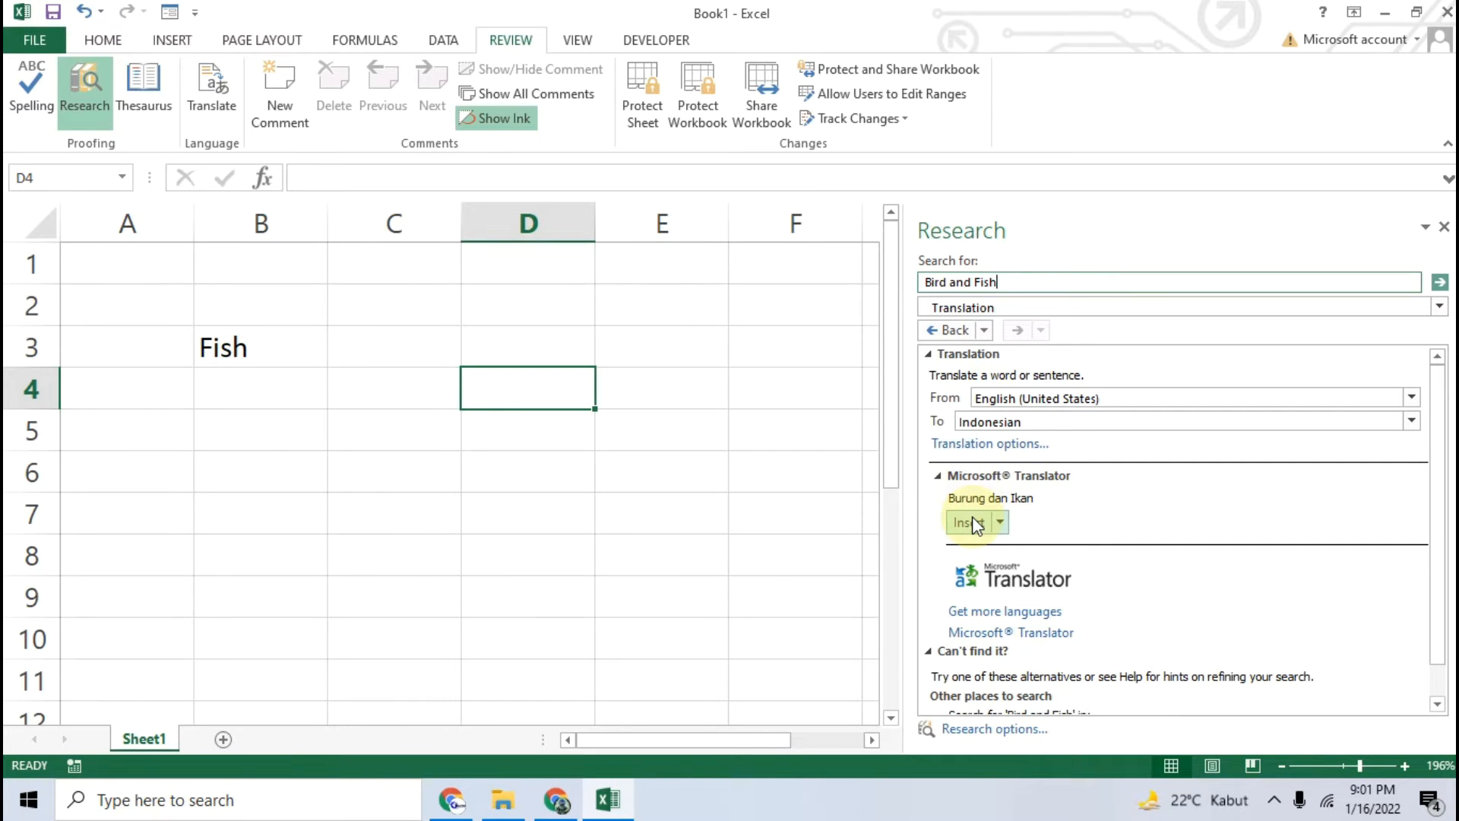
{"action": "left_click", "coordinate": [1444, 227]}
Replace the content of cell B3 with "Bird" and translate that cell into Indonesian
{"action": "left_click", "coordinate": [237, 359]}
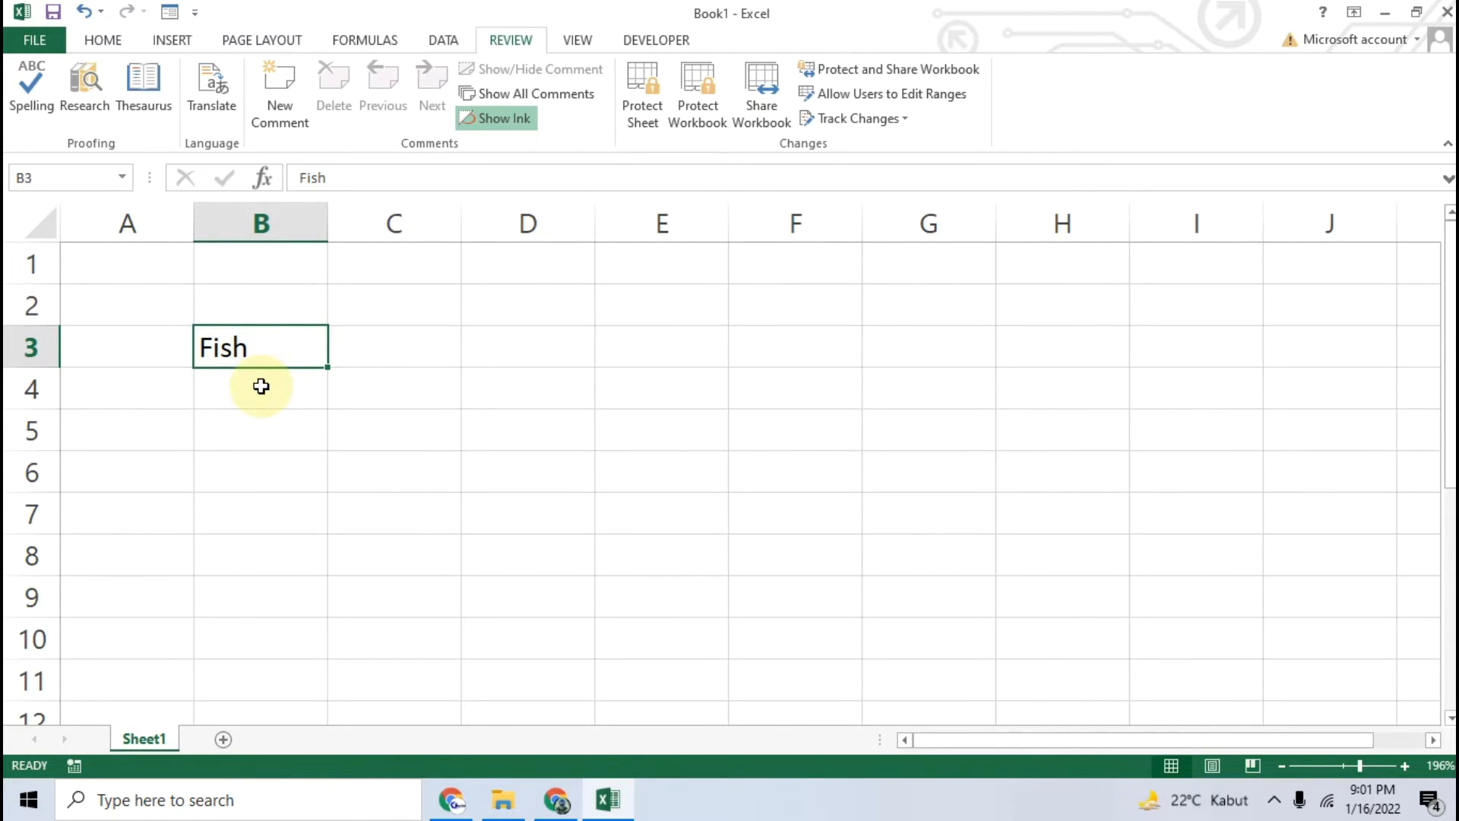
{"action": "type", "text": "Bird"}
{"action": "left_click", "coordinate": [367, 371]}
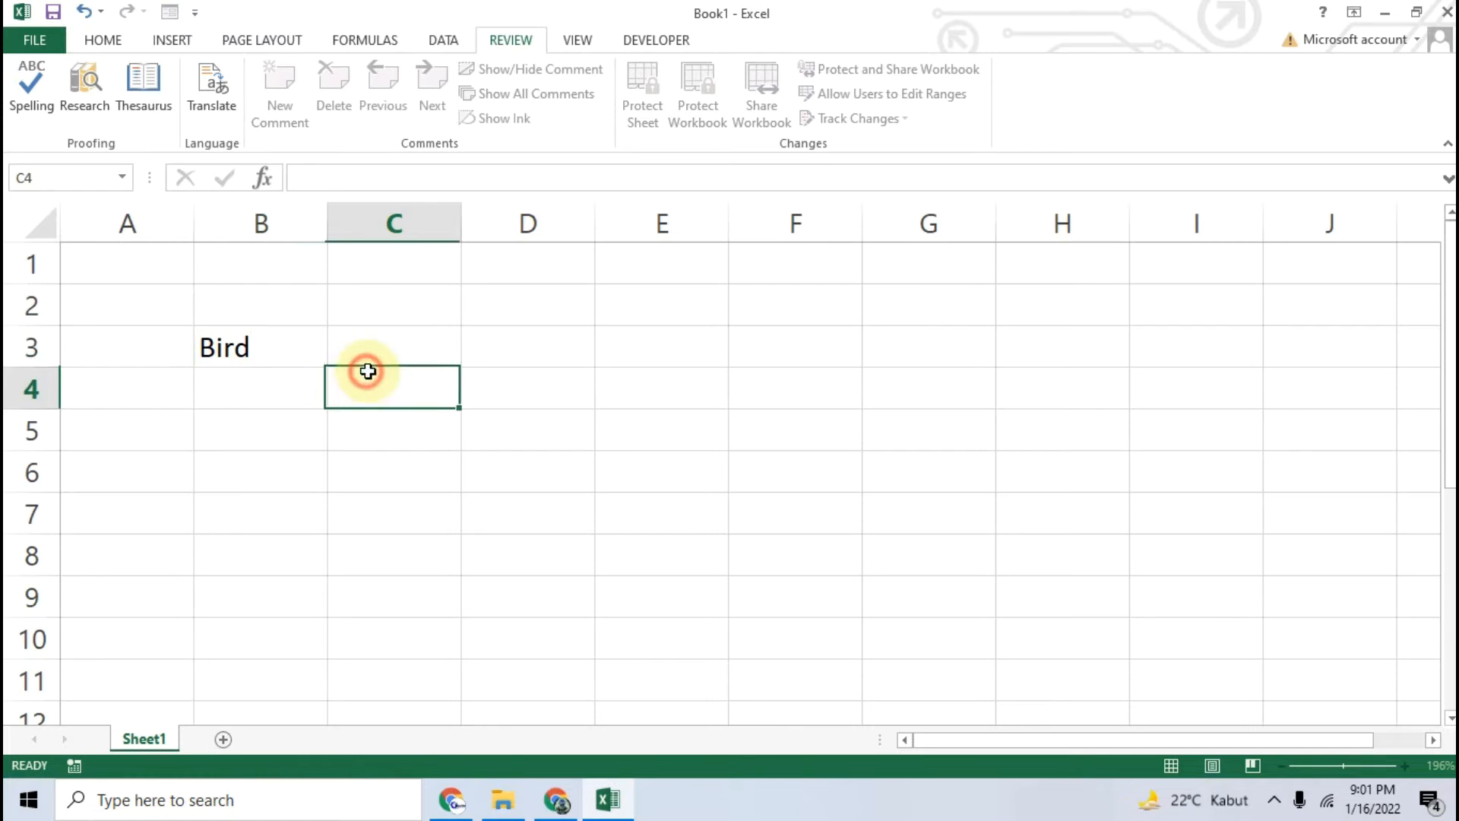
{"action": "left_click", "coordinate": [271, 352]}
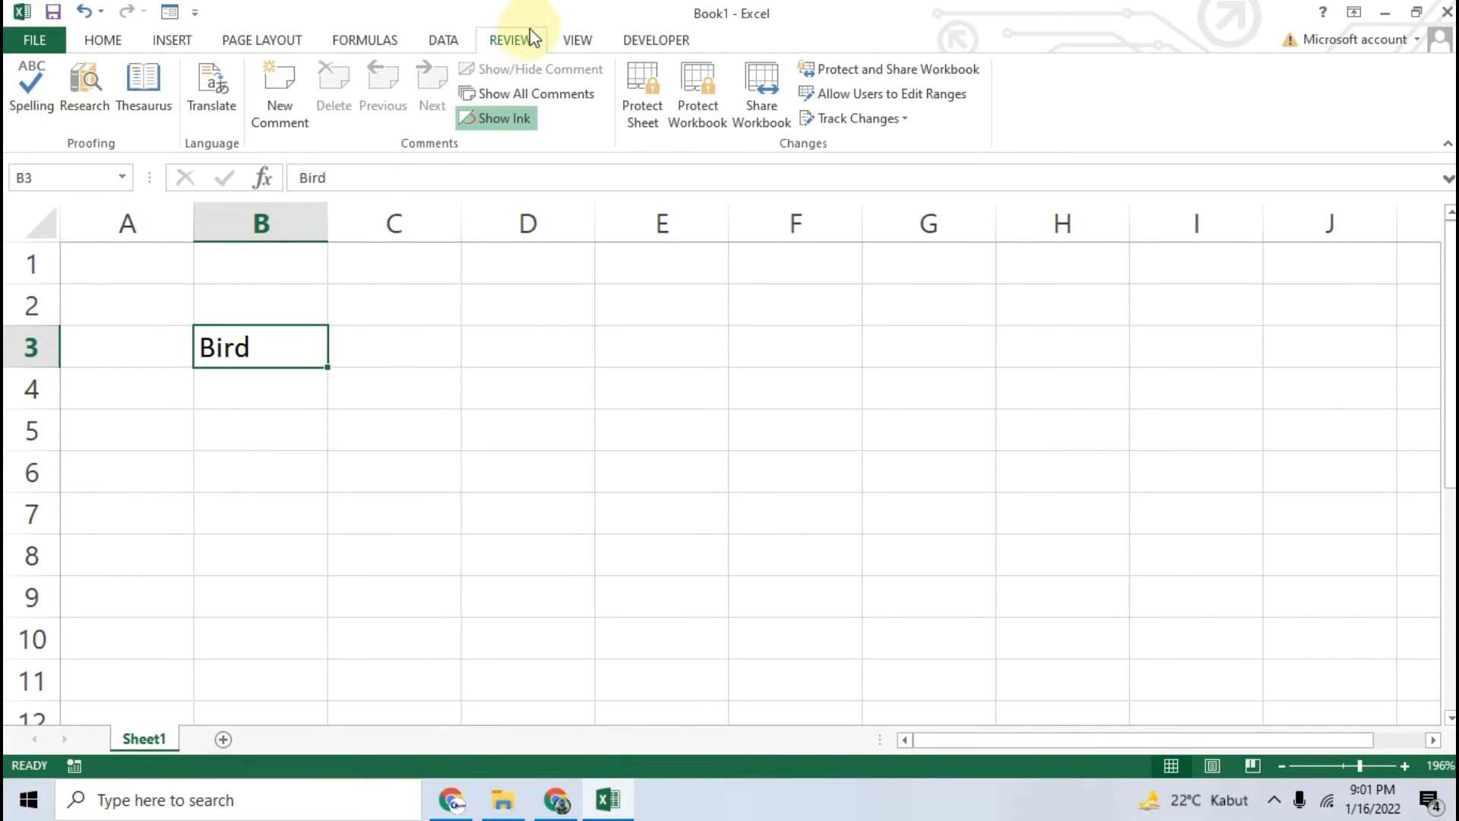
{"action": "left_click", "coordinate": [216, 97]}
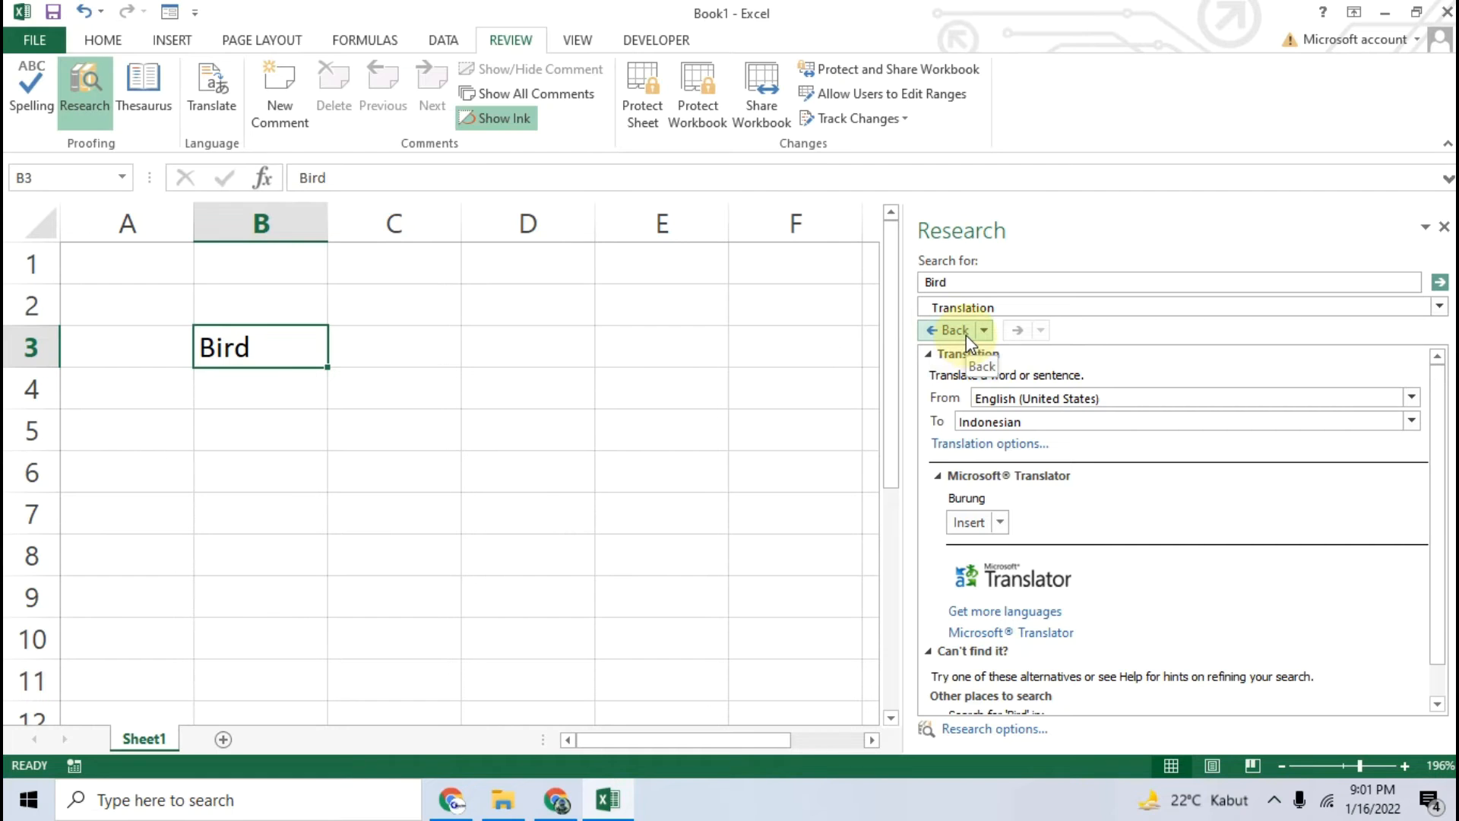
Change the Research search term to "Fish" and run its translation into Indonesian
{"action": "left_click_drag", "start_coordinate": [962, 280], "coordinate": [904, 282]}
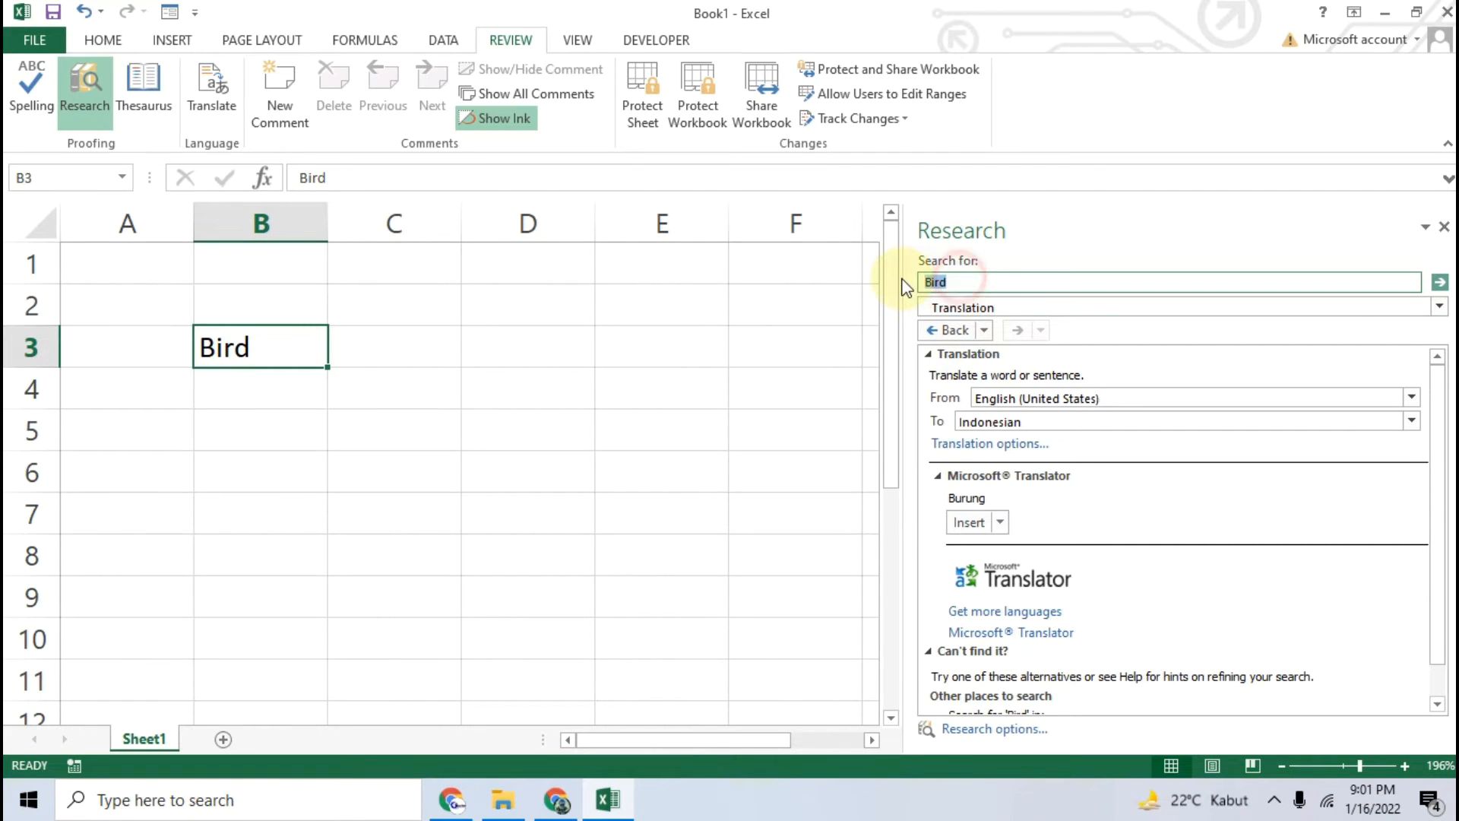
{"action": "type", "text": "Fish"}
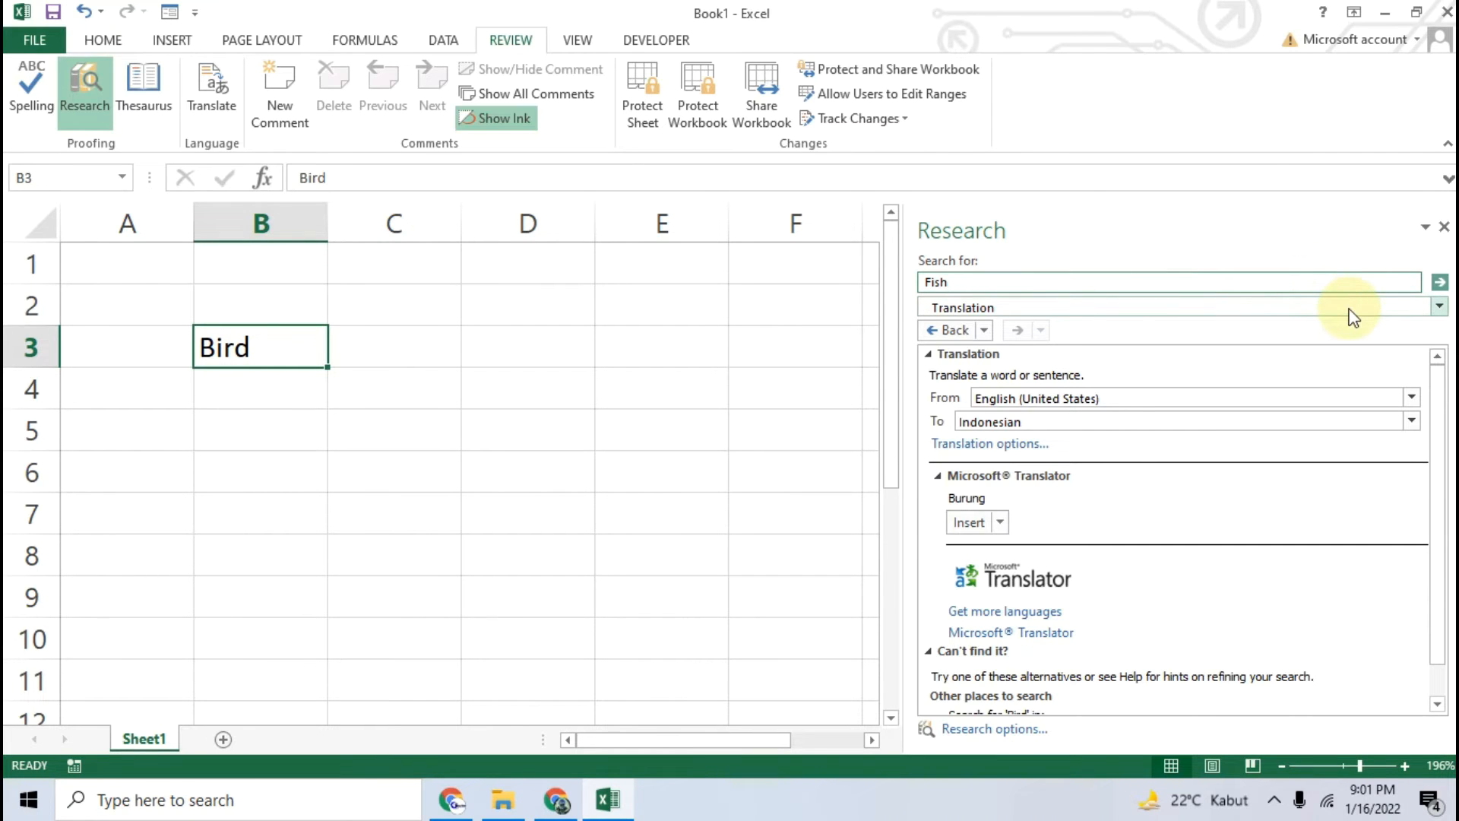
{"action": "key", "text": "Return"}
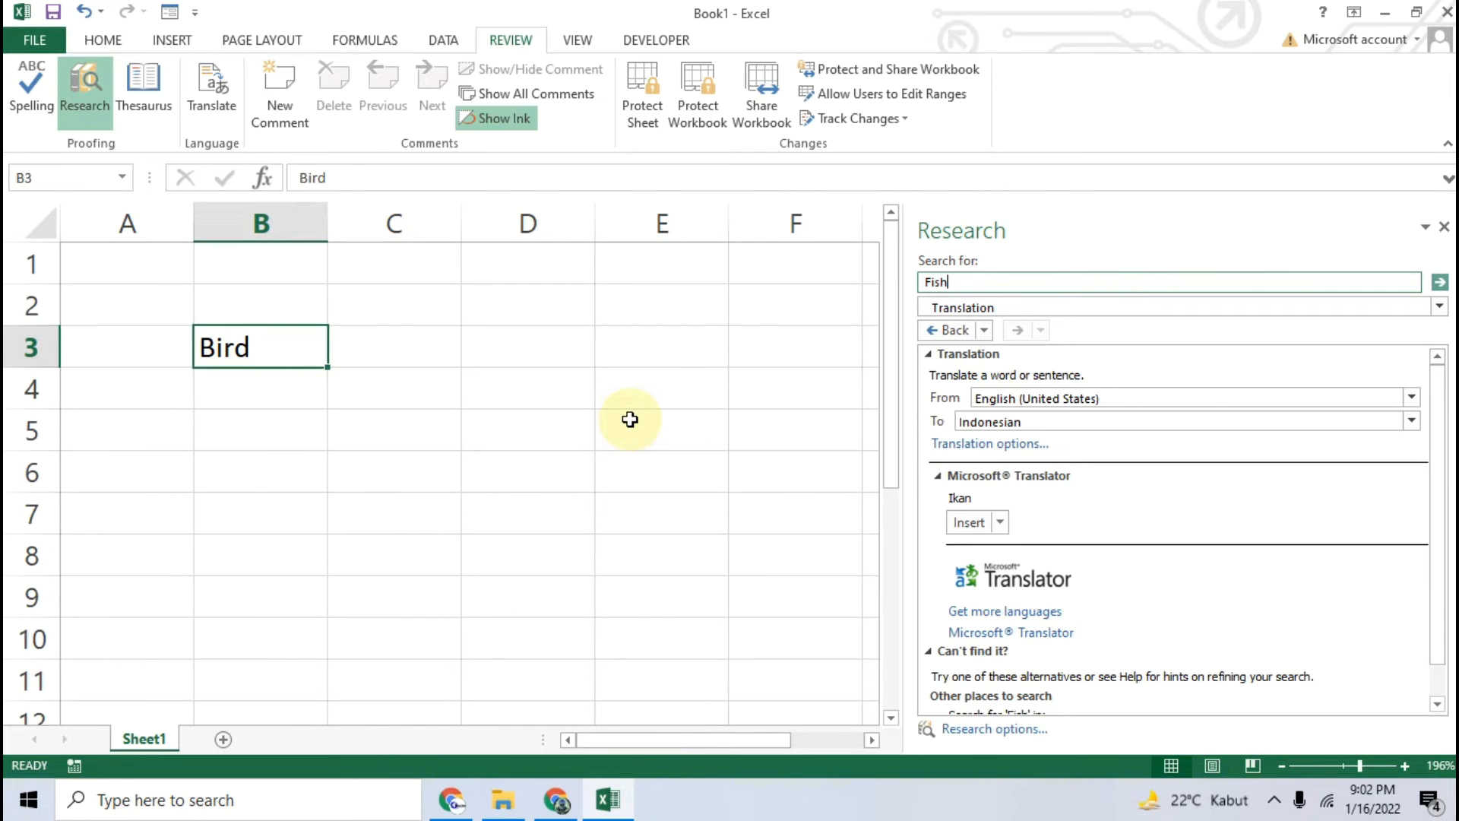
Switch to the Google Sheets spreadsheet and examine the GOOGLETRANSLATE formula in cell C6 and its arguments
{"action": "left_click", "coordinate": [555, 800]}
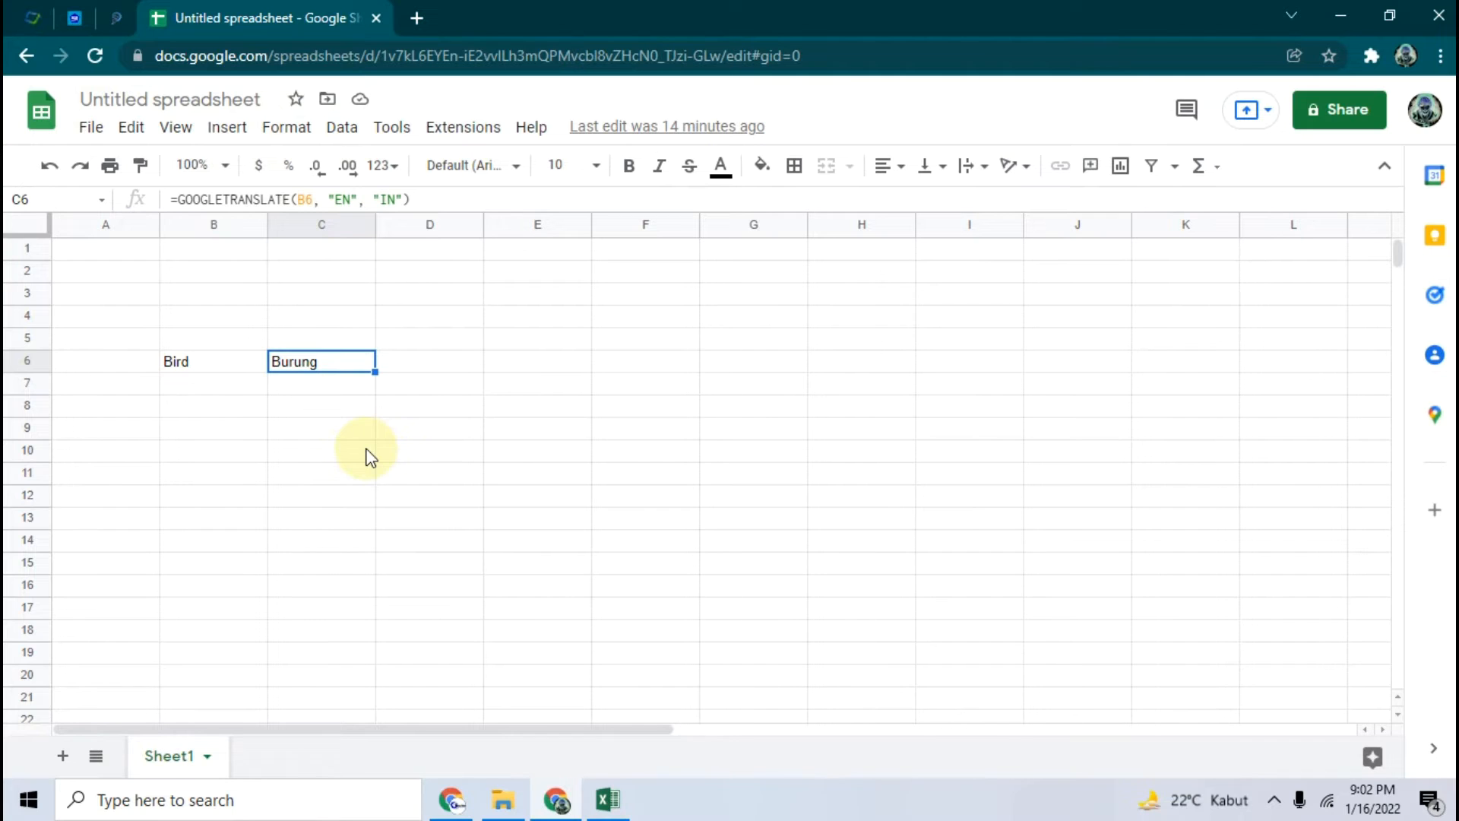
{"action": "left_click", "coordinate": [301, 401]}
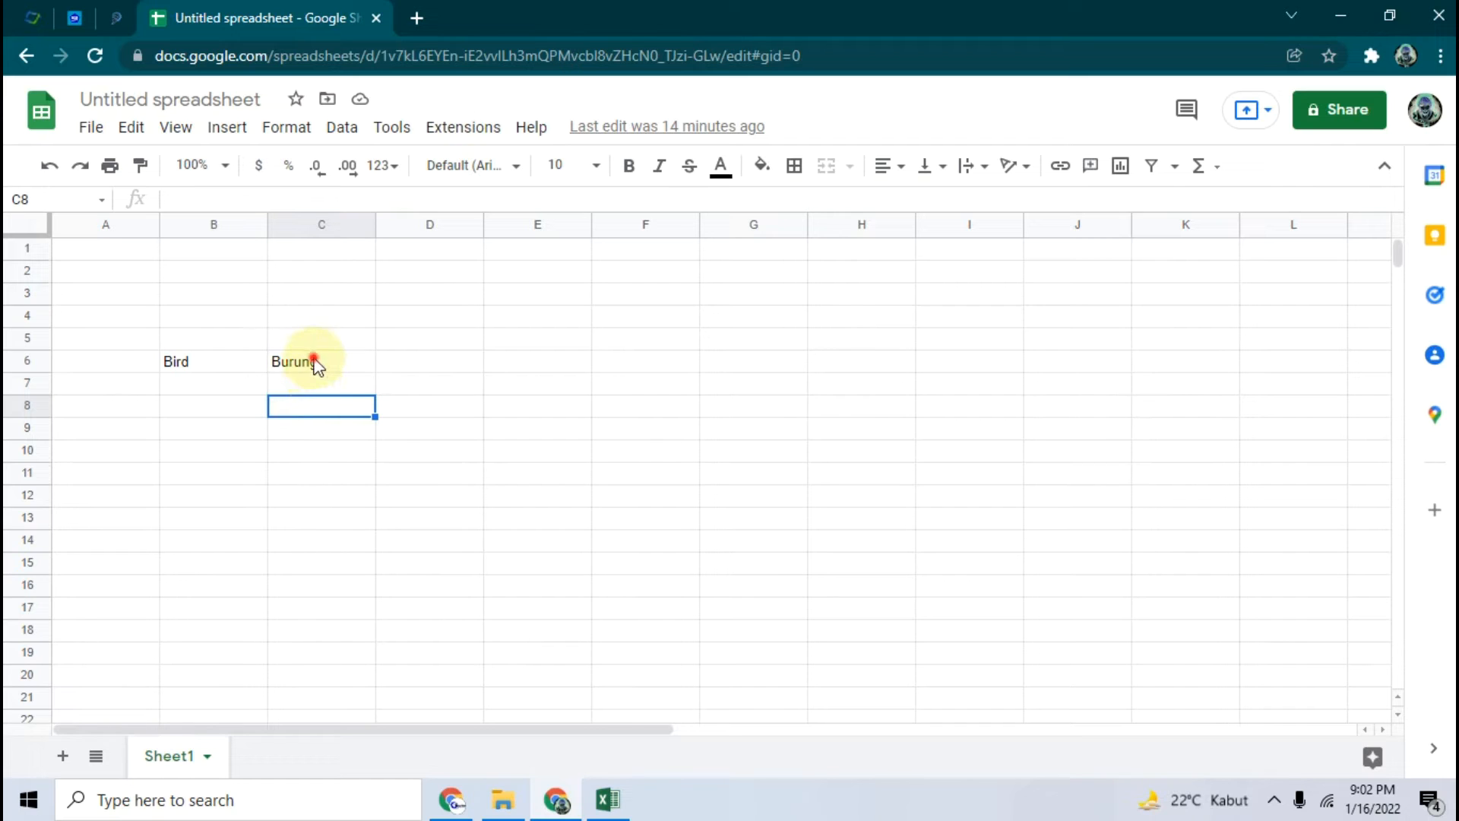
{"action": "left_click", "coordinate": [315, 364]}
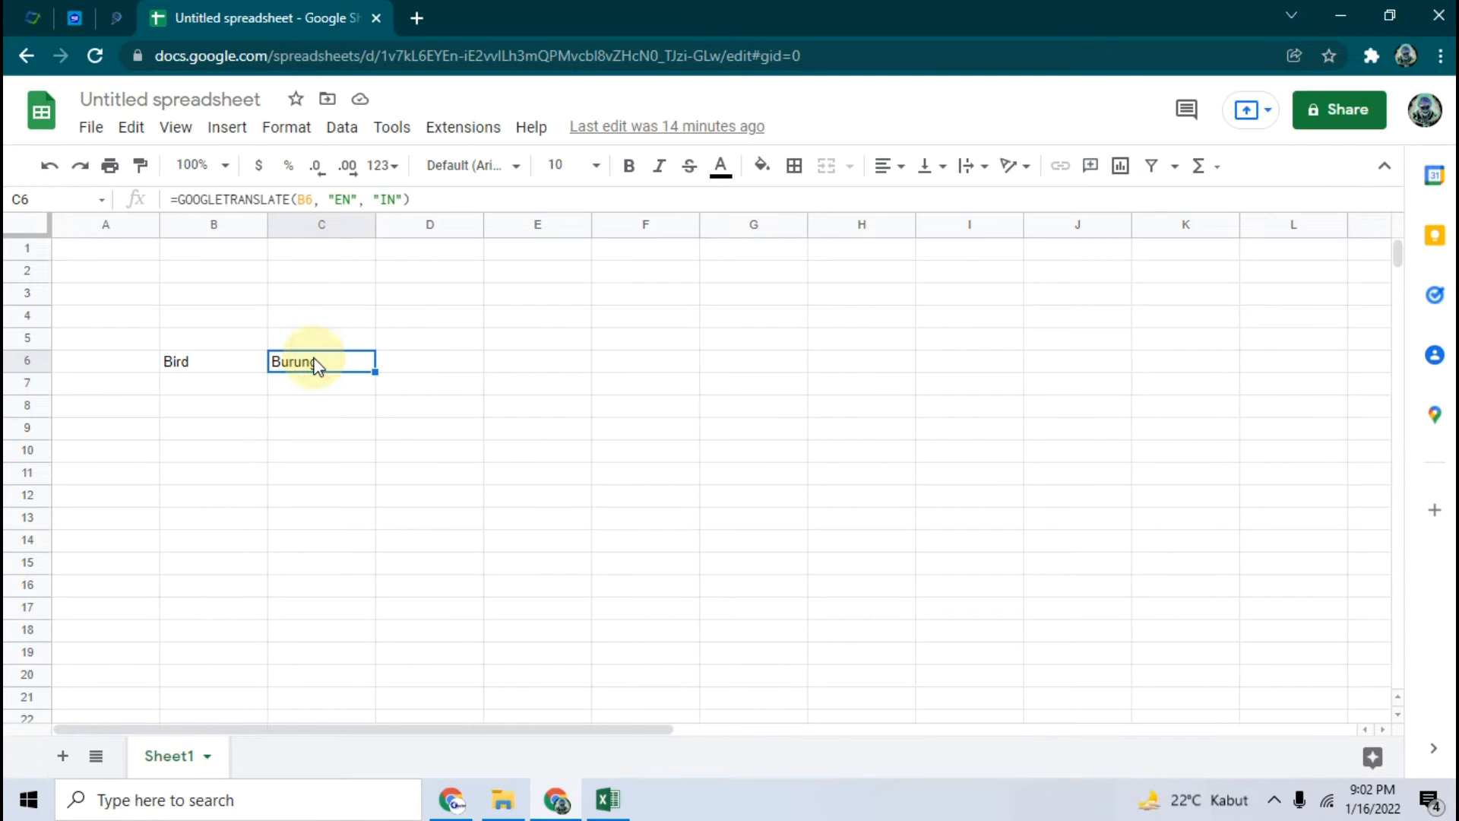
{"action": "left_click", "coordinate": [450, 191]}
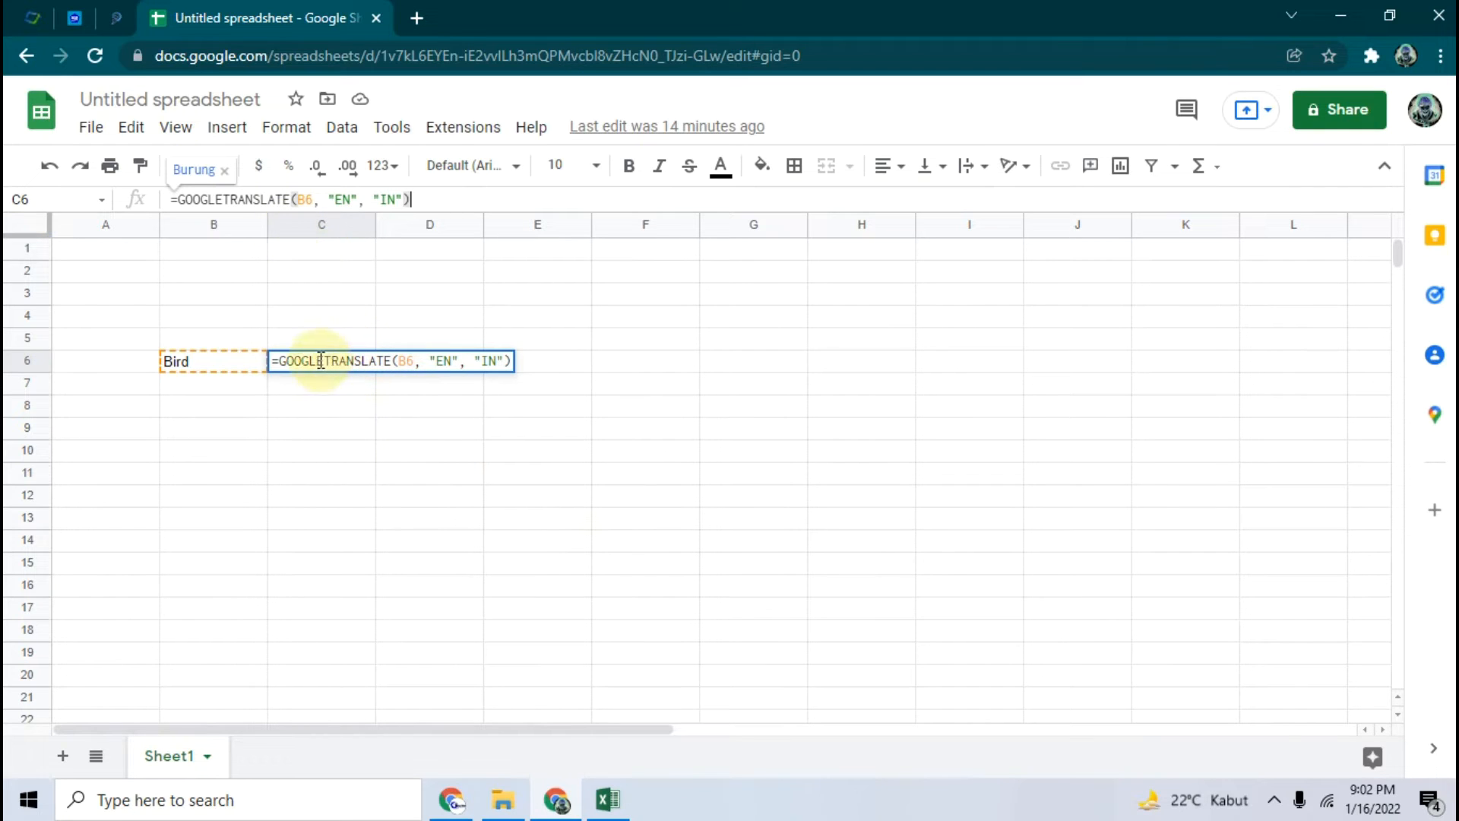
{"action": "left_click_drag", "start_coordinate": [272, 360], "coordinate": [489, 360]}
{"action": "left_click", "coordinate": [492, 361]}
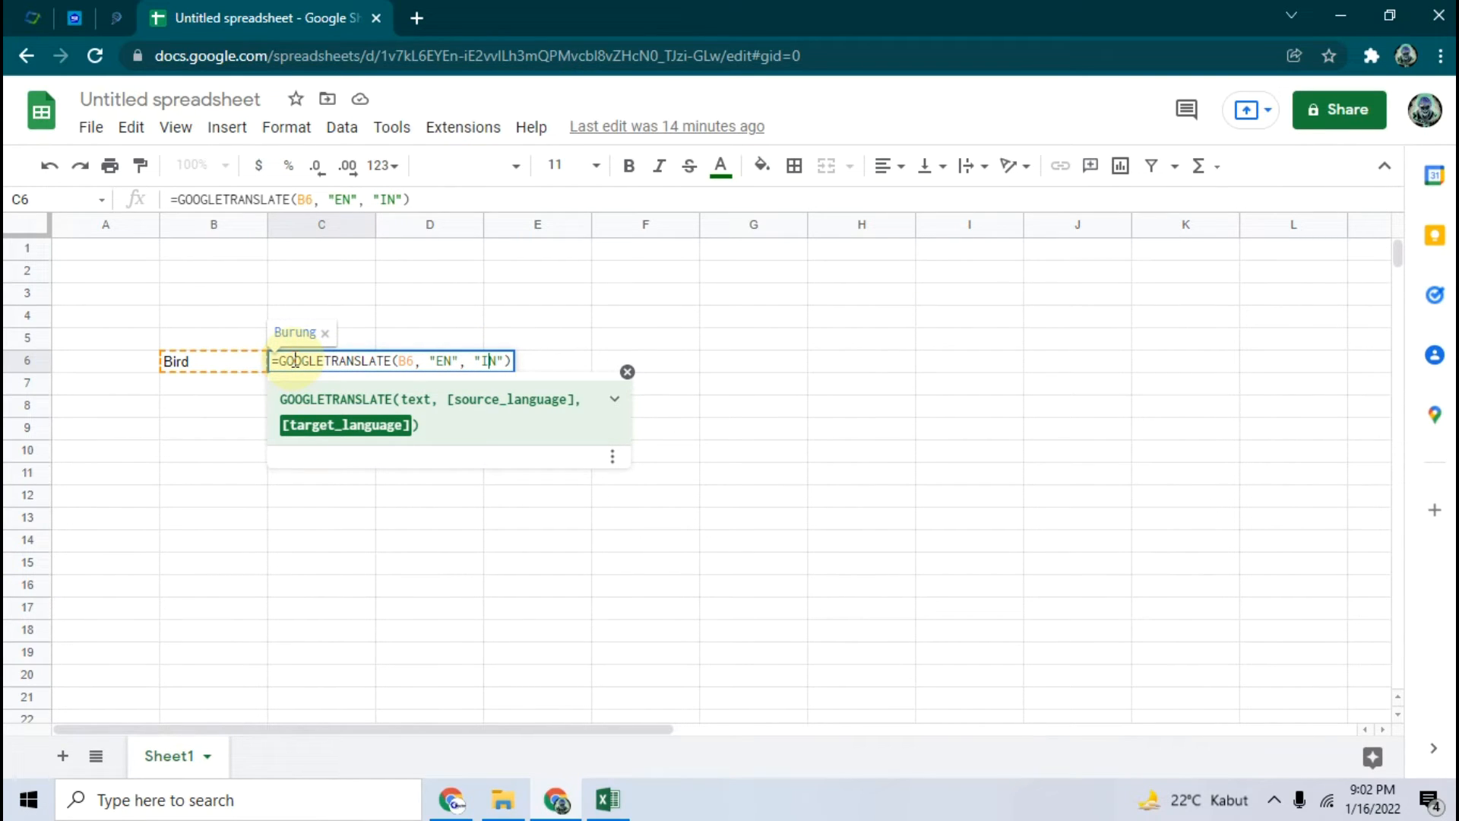
Clear the translation formula from cell C6 and reselect the emptied cell beside "Bird"
{"action": "left_click_drag", "start_coordinate": [273, 360], "coordinate": [529, 367]}
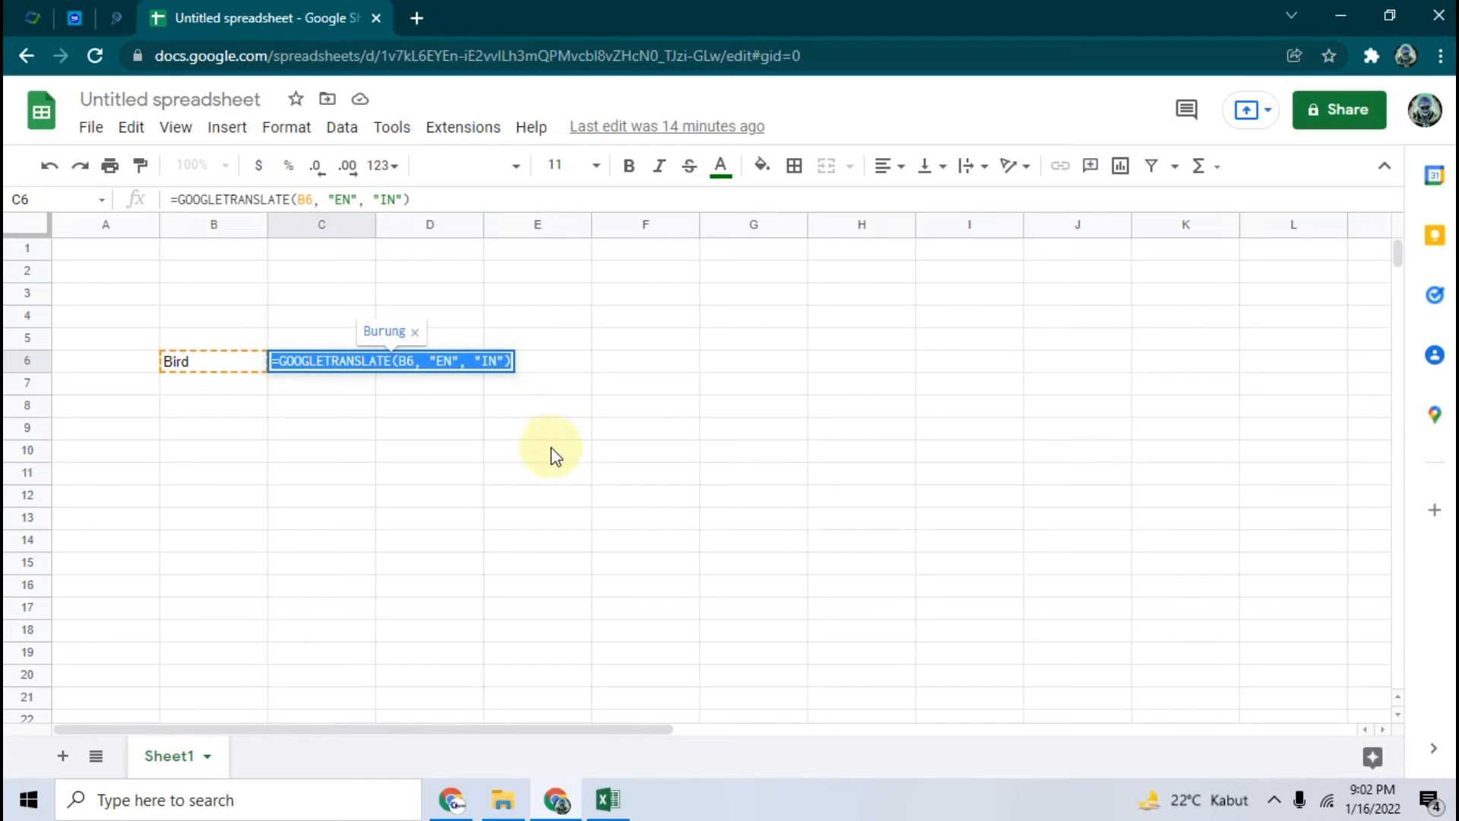
{"action": "key", "text": "Escape"}
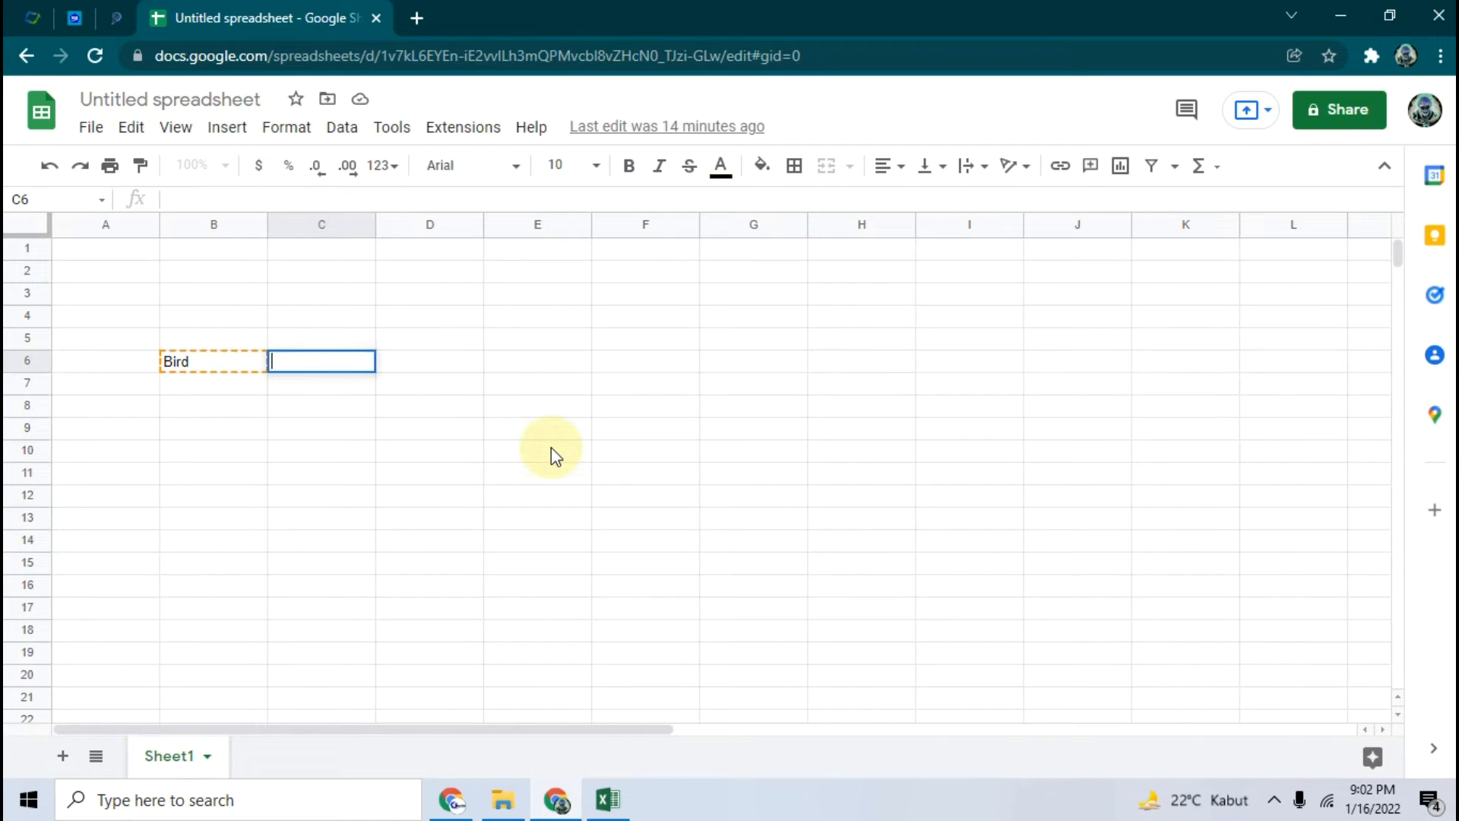
{"action": "left_click", "coordinate": [326, 433]}
{"action": "left_click", "coordinate": [186, 344]}
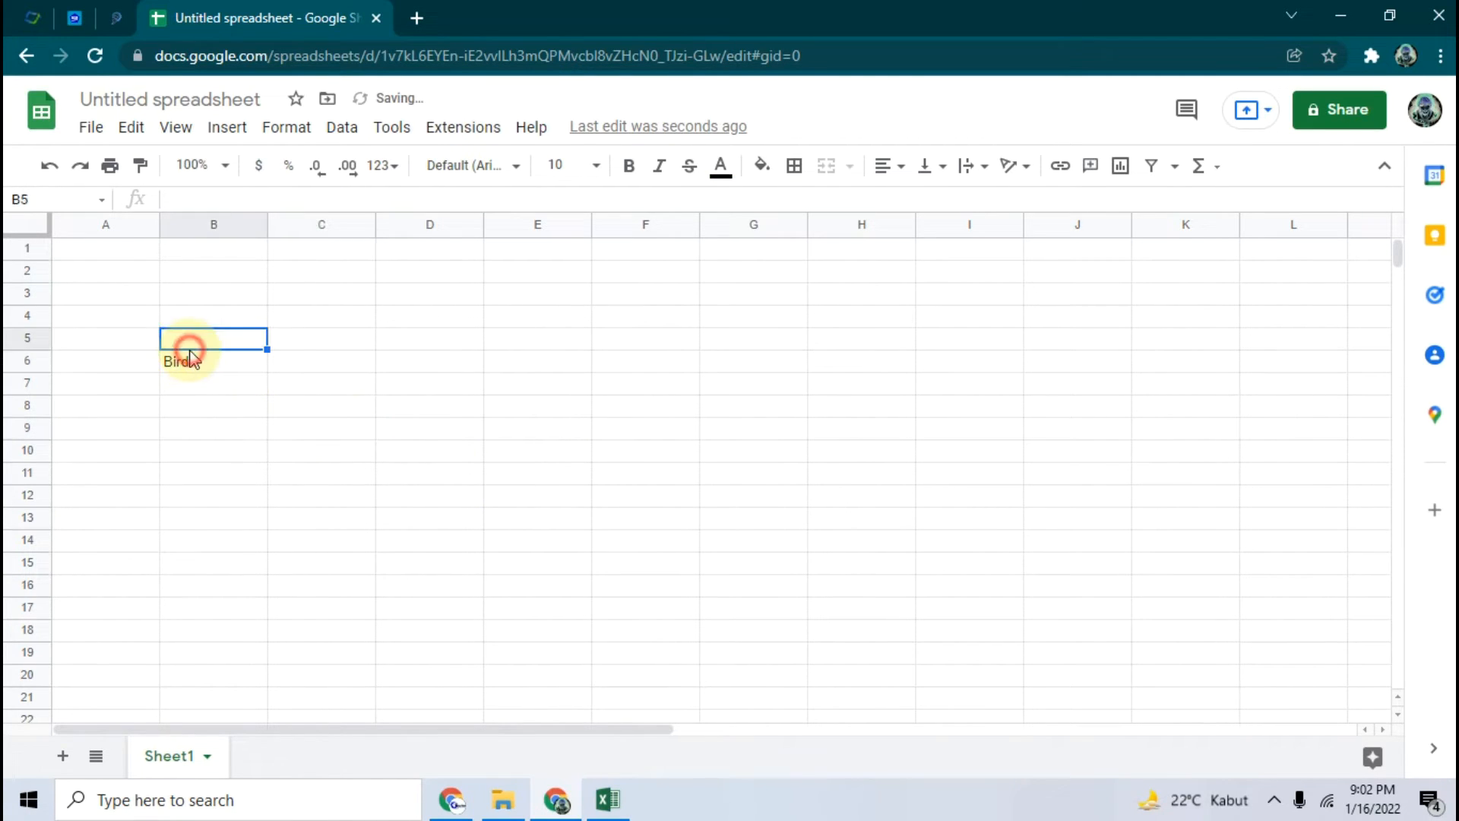
{"action": "left_click", "coordinate": [191, 371]}
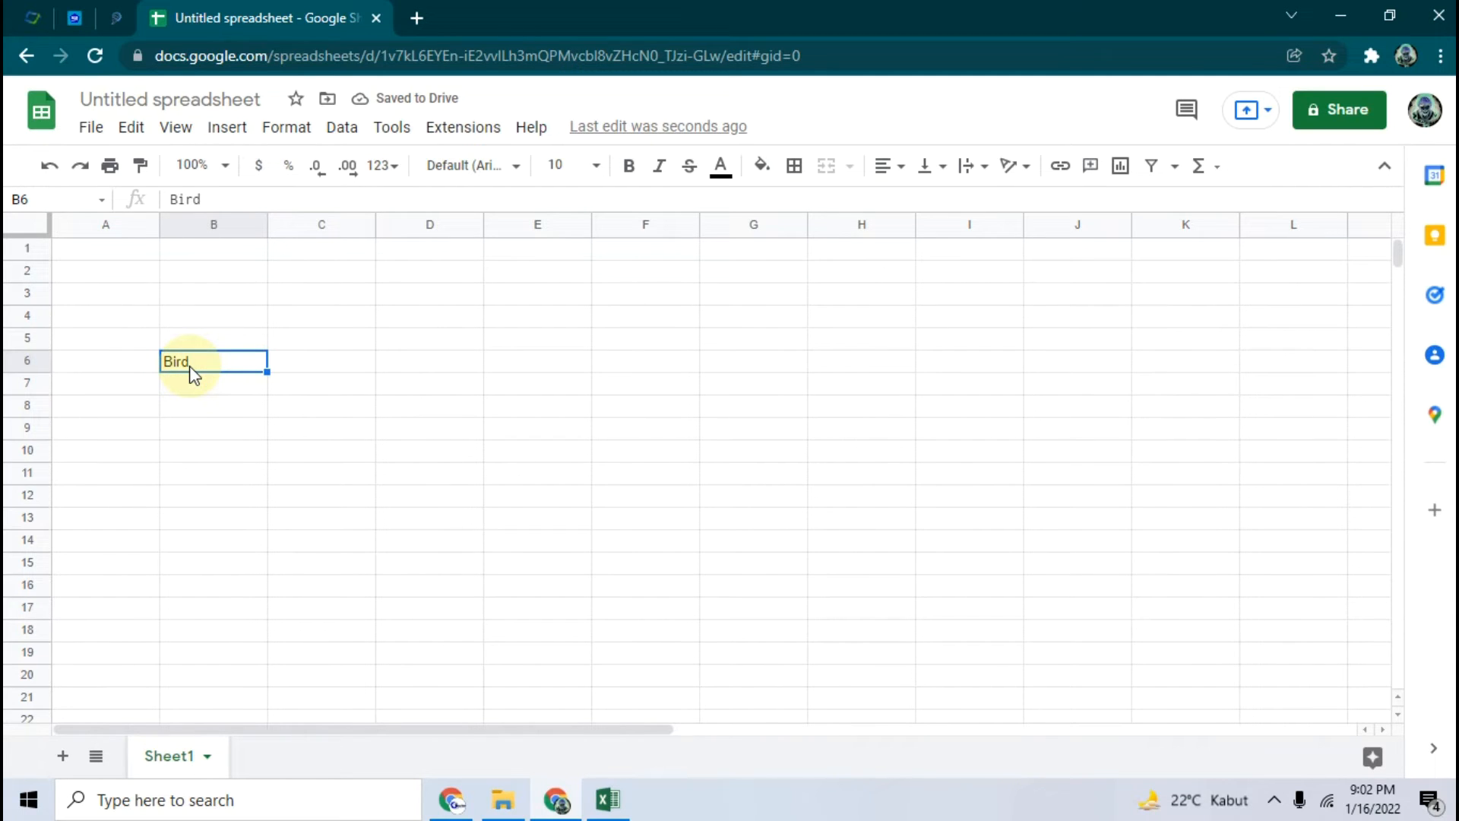
{"action": "left_click", "coordinate": [329, 369]}
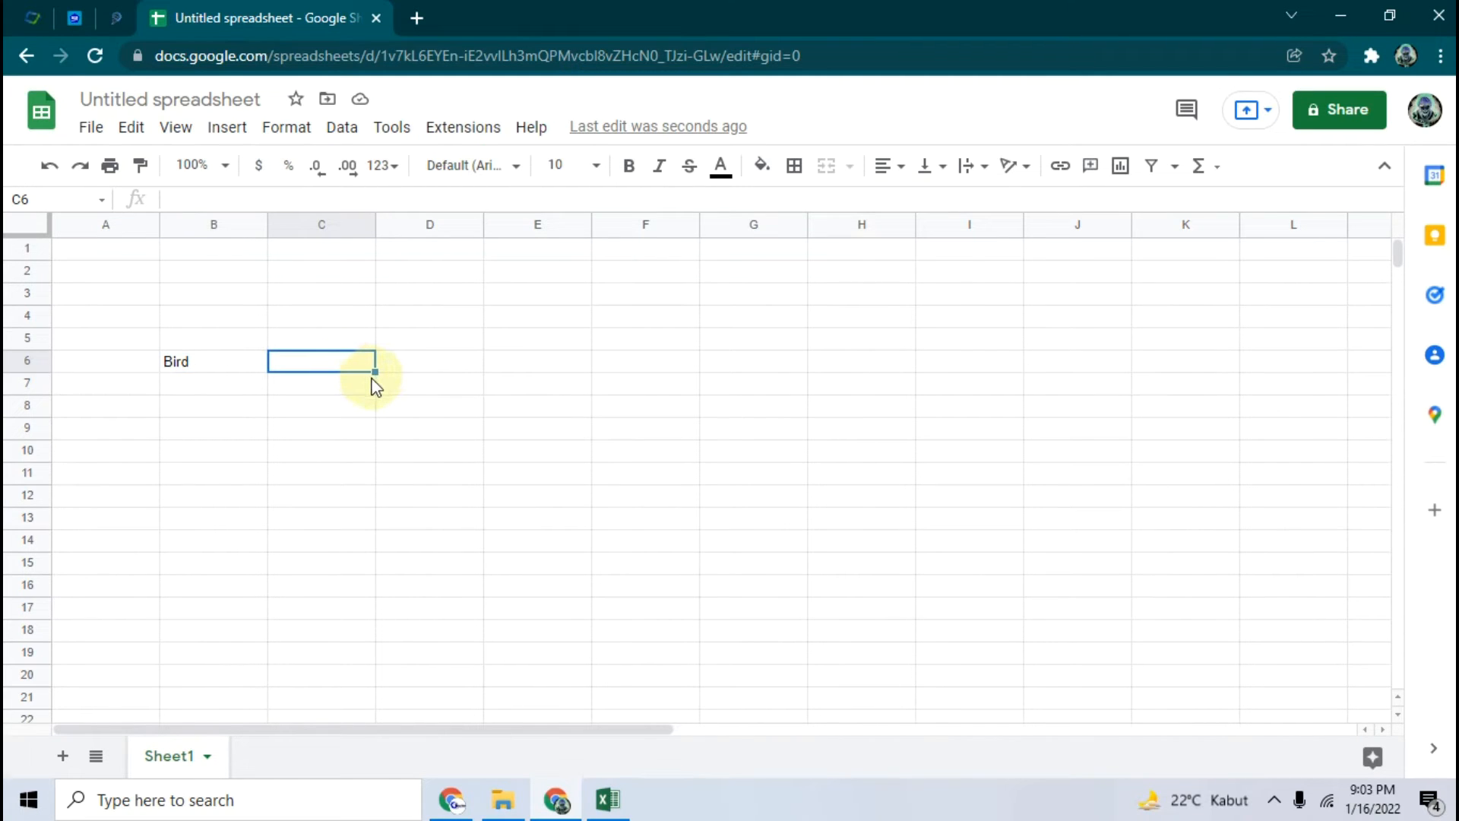
Examine the general GOOGLETRANSLATE syntax in the neicytekno.net article in the other Chrome window, and return to the Excel workbook
{"action": "left_click", "coordinate": [452, 799]}
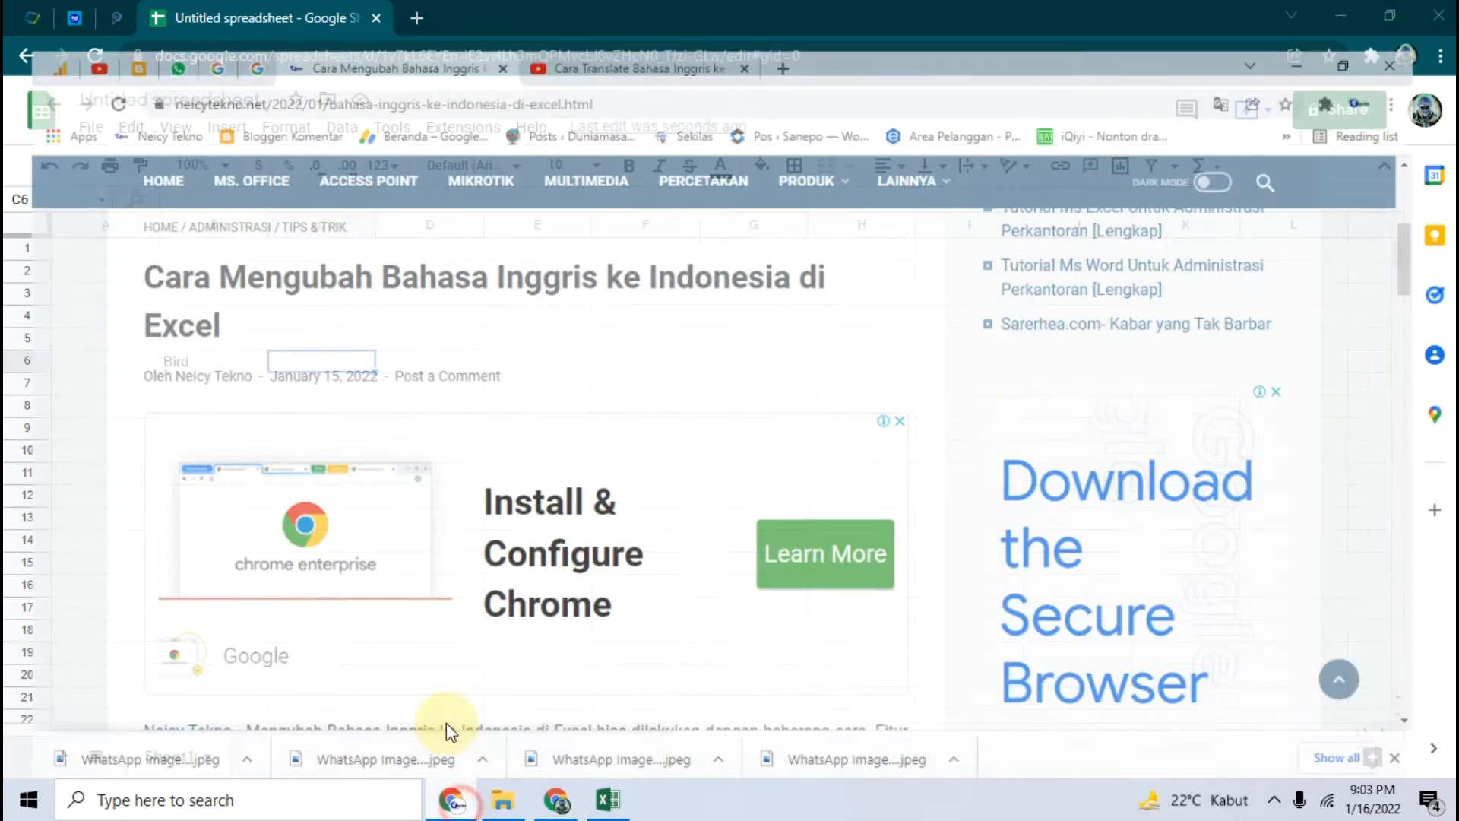
{"action": "scroll", "coordinate": [466, 452], "scroll_direction": "down", "scroll_amount": 20}
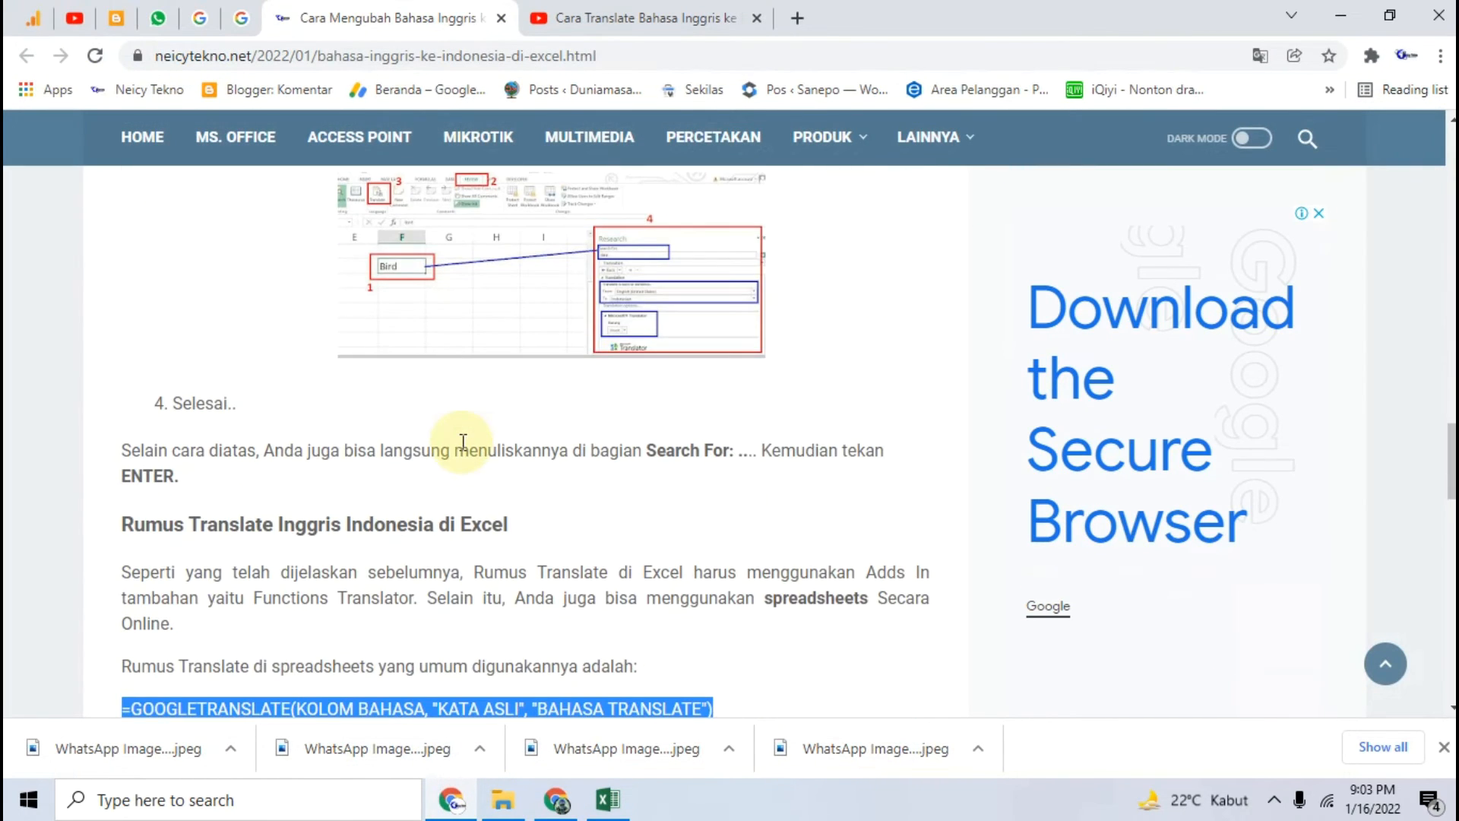
{"action": "scroll", "coordinate": [331, 444], "scroll_direction": "down", "scroll_amount": 3}
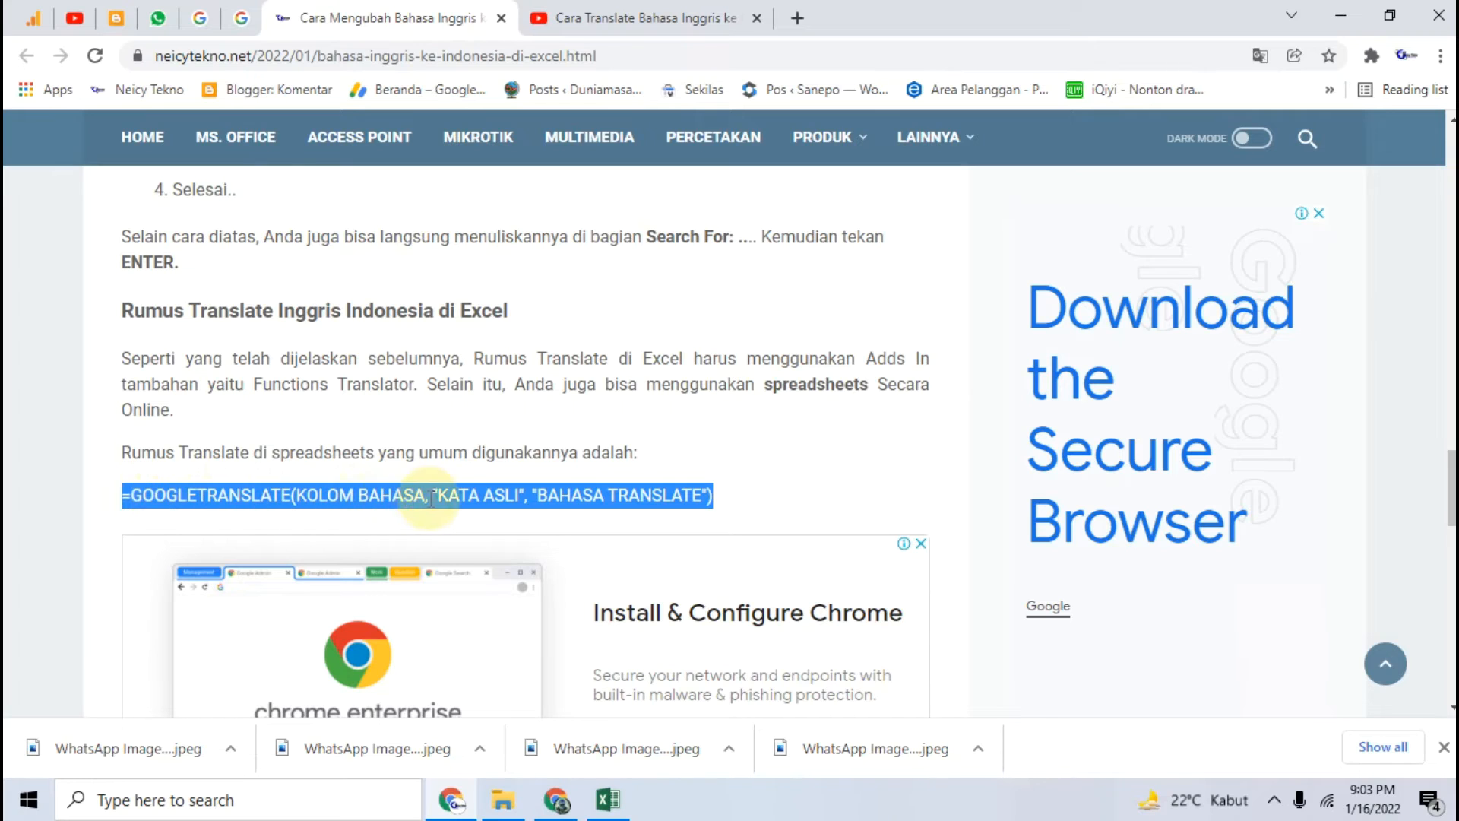
{"action": "left_click", "coordinate": [126, 495]}
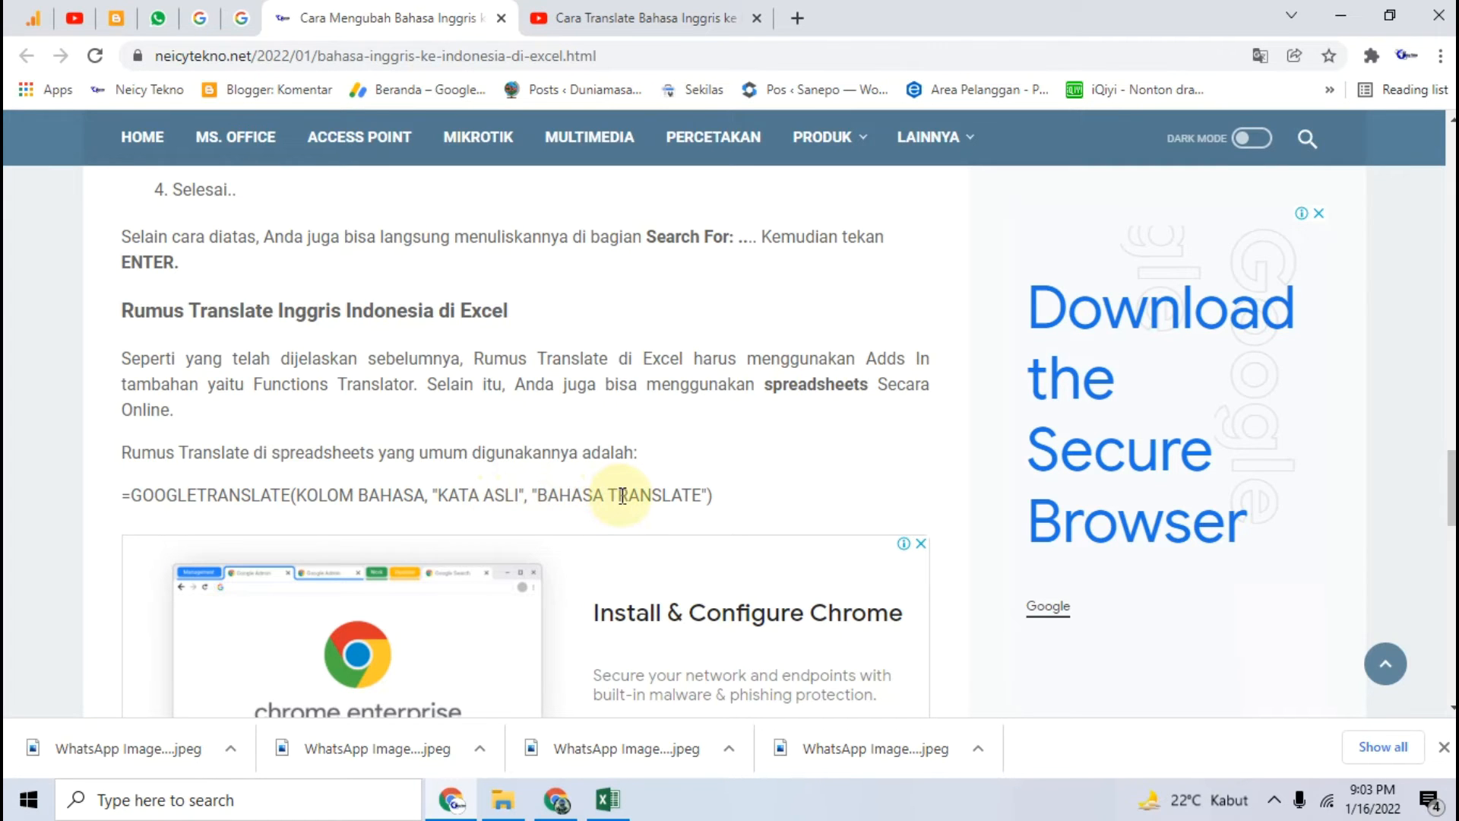
{"action": "left_click", "coordinate": [608, 802]}
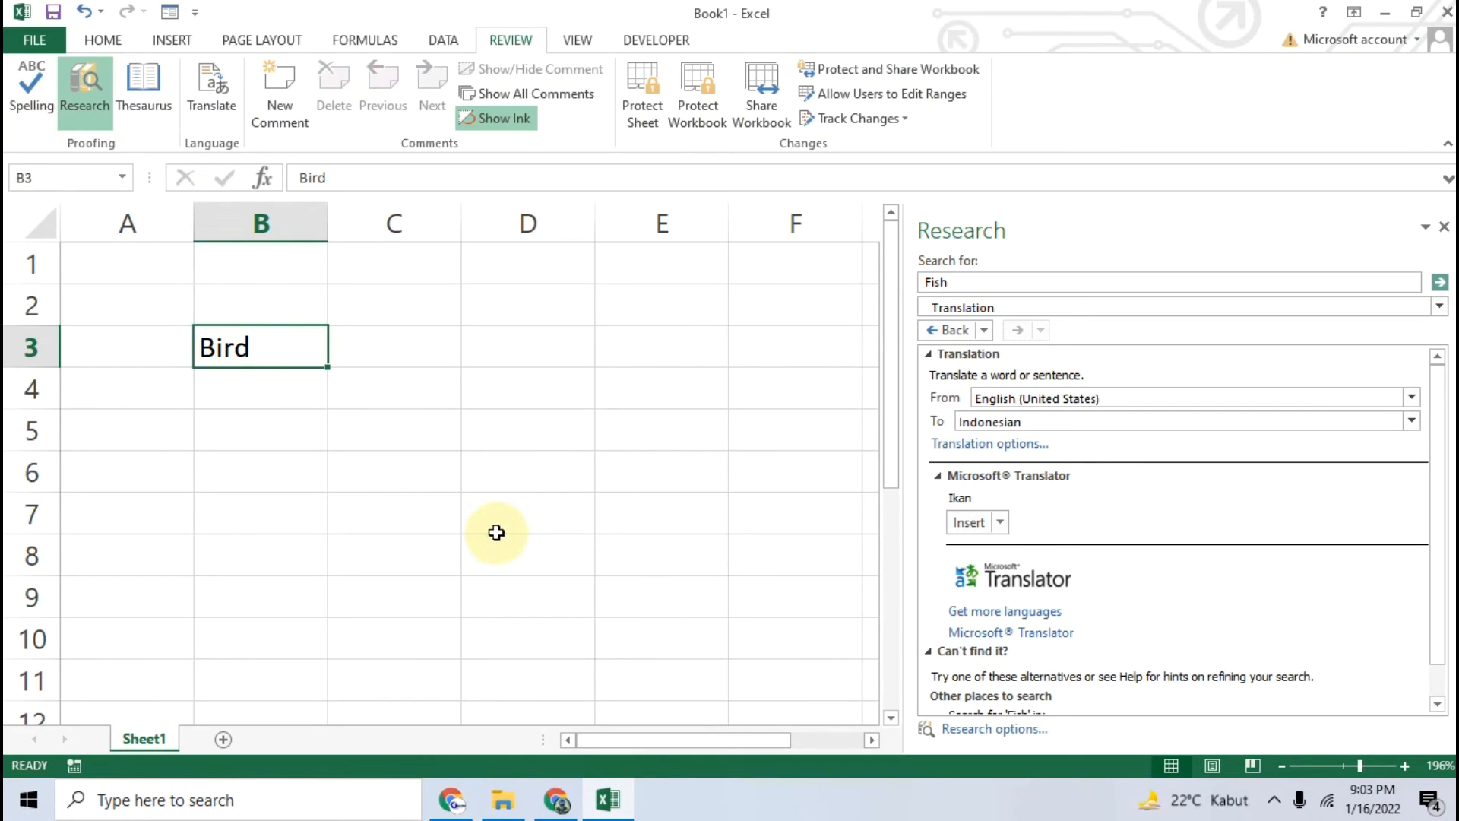
Switch to the Google Sheets spreadsheet and begin a GOOGLETRANSLATE formula in cell C6 with B6 as its text argument
{"action": "left_click", "coordinate": [556, 800]}
{"action": "left_click", "coordinate": [304, 359]}
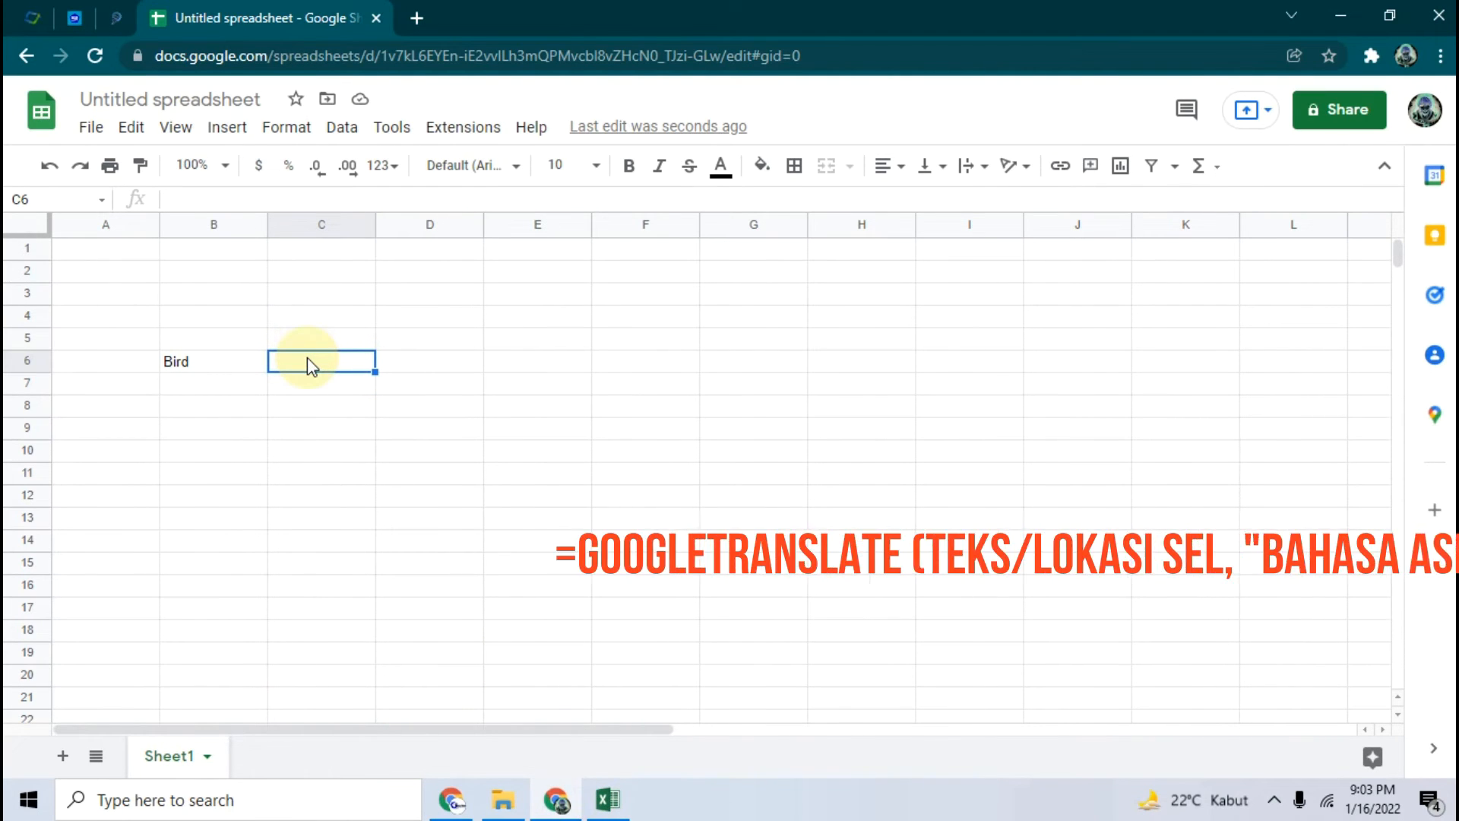
{"action": "type", "text": "=G"}
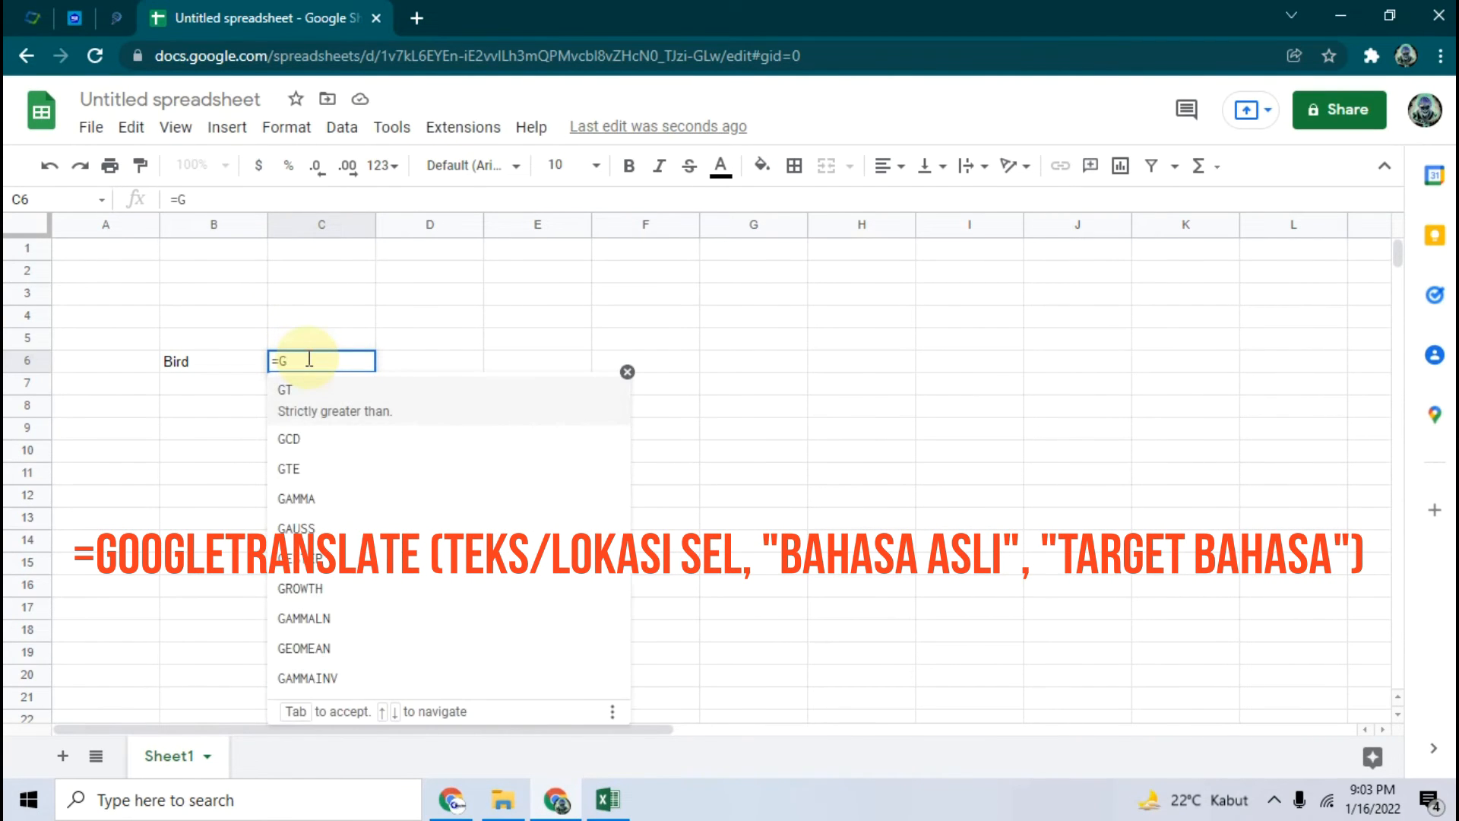
{"action": "type", "text": "OOLE"}
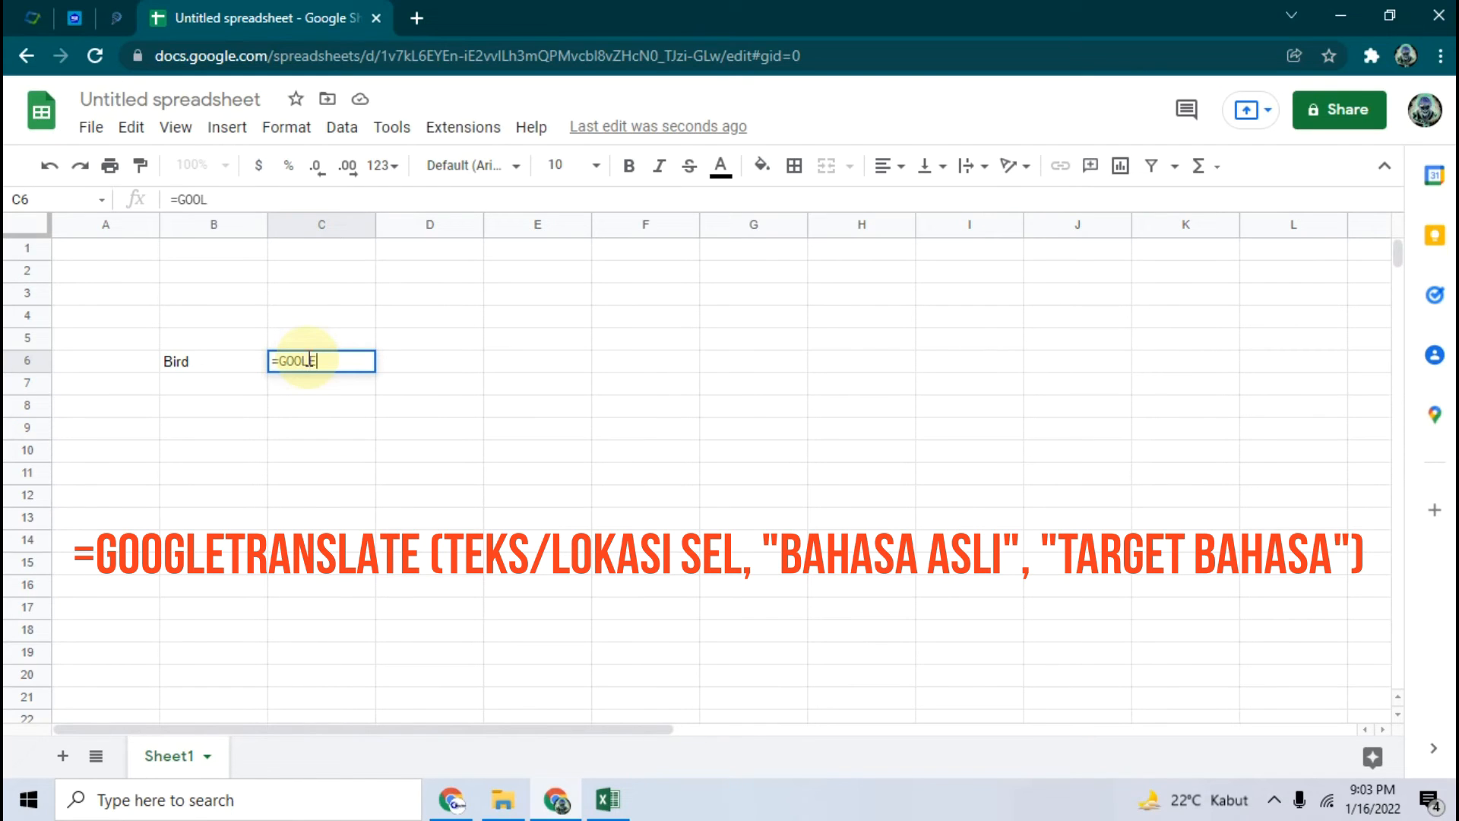
{"action": "key", "text": "BackSpace"}
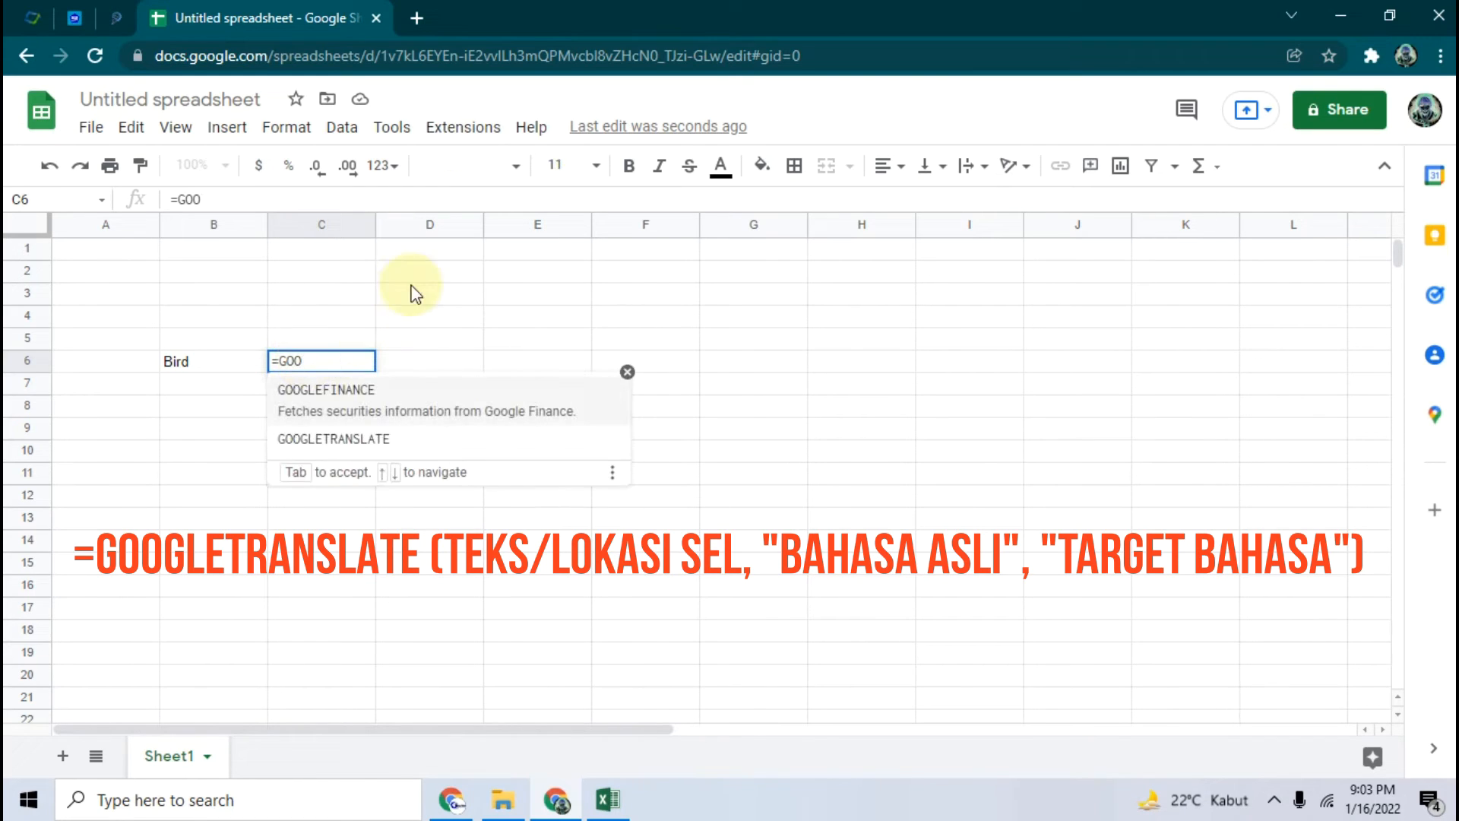
{"action": "left_click", "coordinate": [339, 430]}
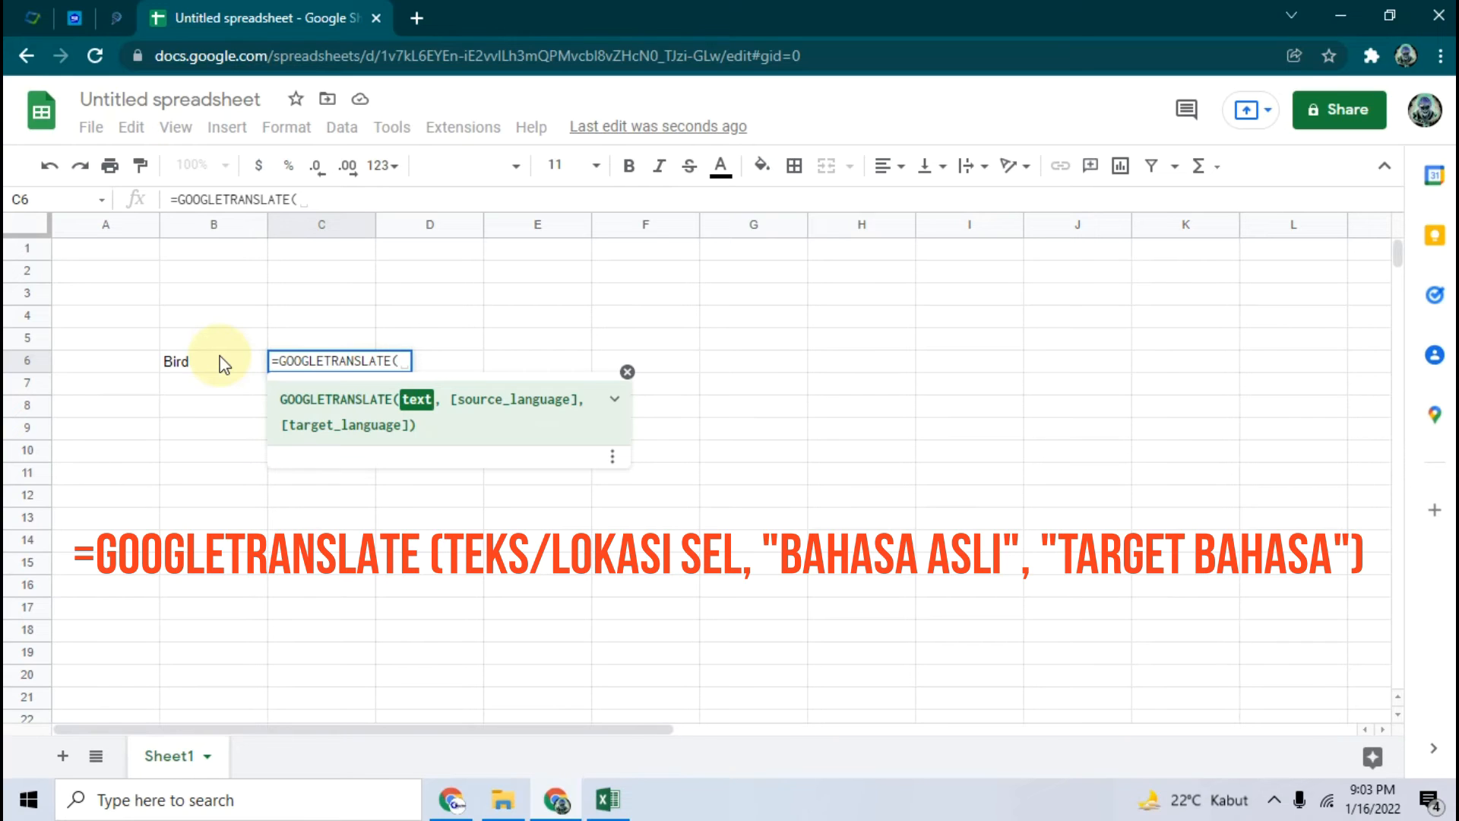
{"action": "left_click", "coordinate": [196, 363]}
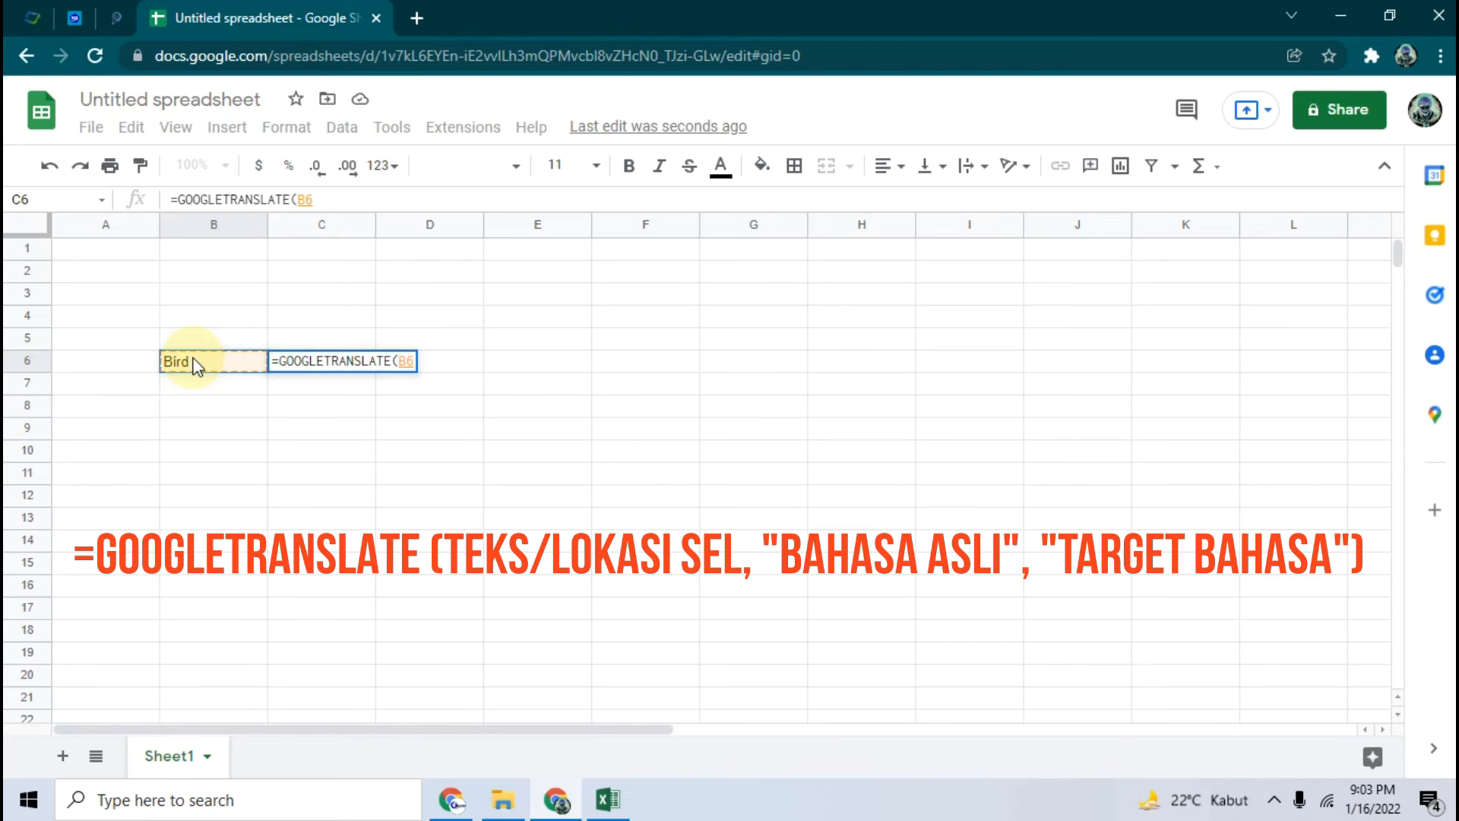
Complete the C6 formula with source language "EN" and target language "IN", then reselect the cell
{"action": "type", "text": ","}
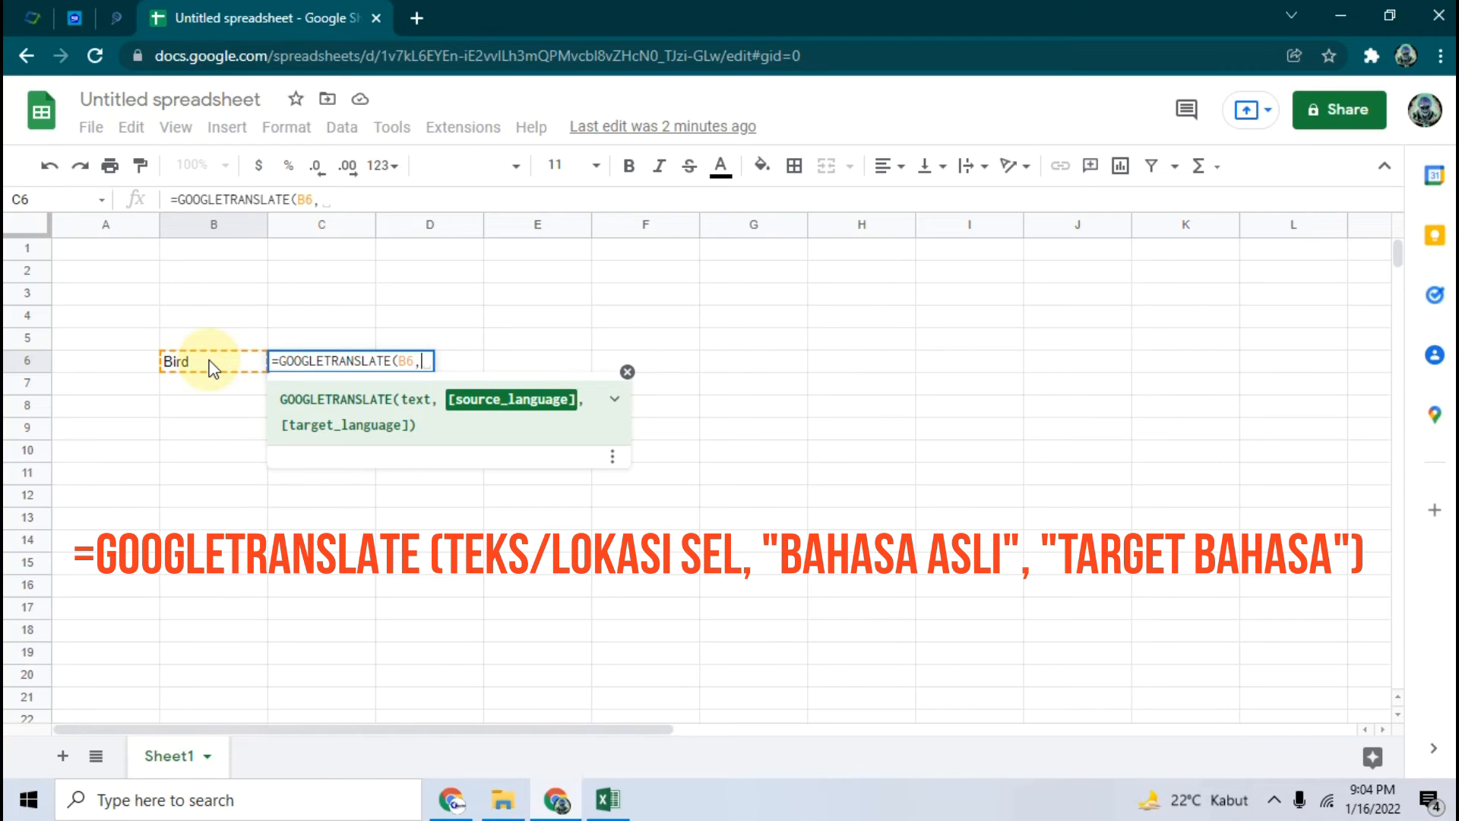
{"action": "type", "text": "\"E"}
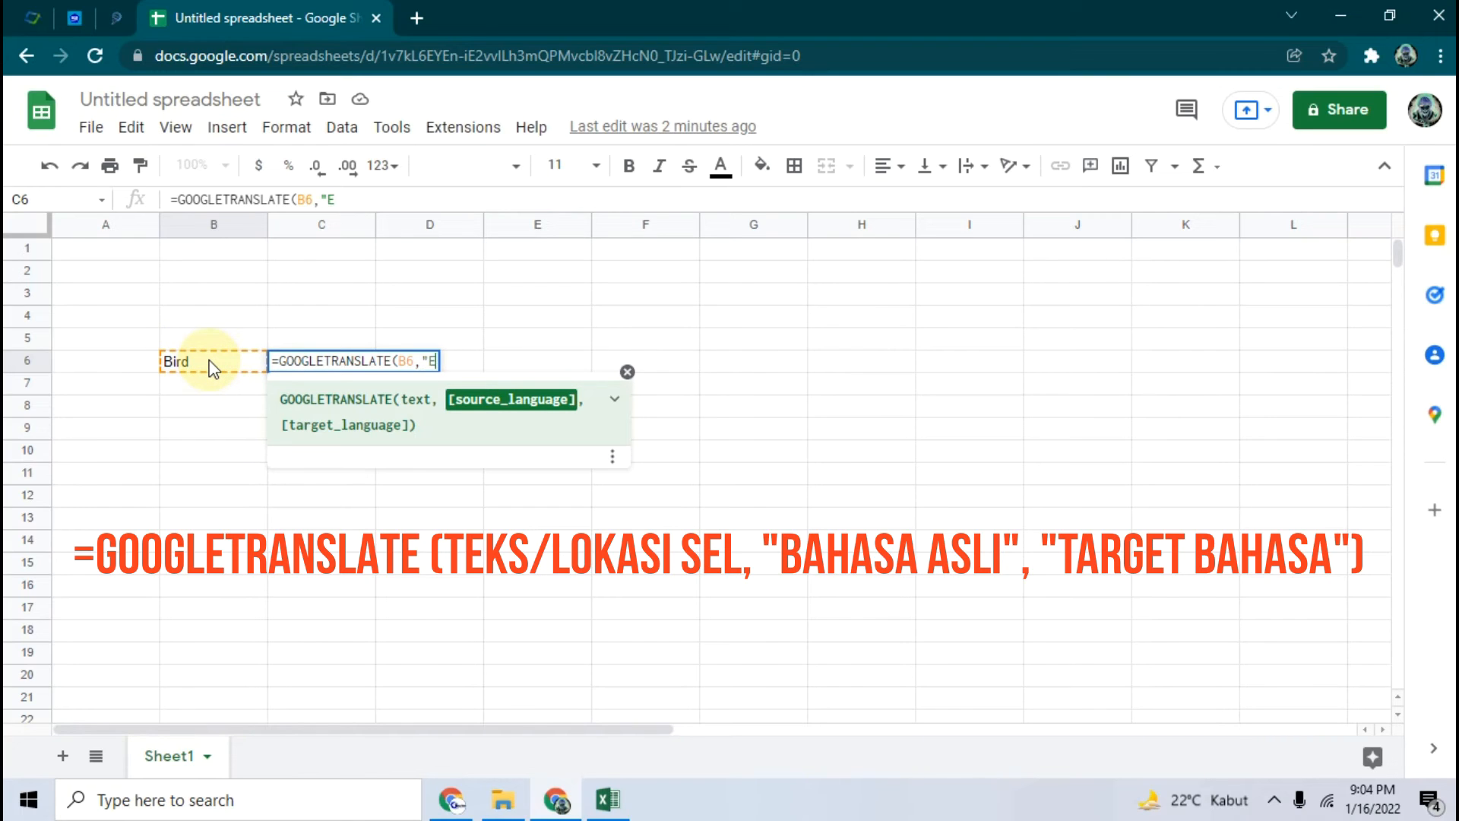
{"action": "type", "text": "N\","}
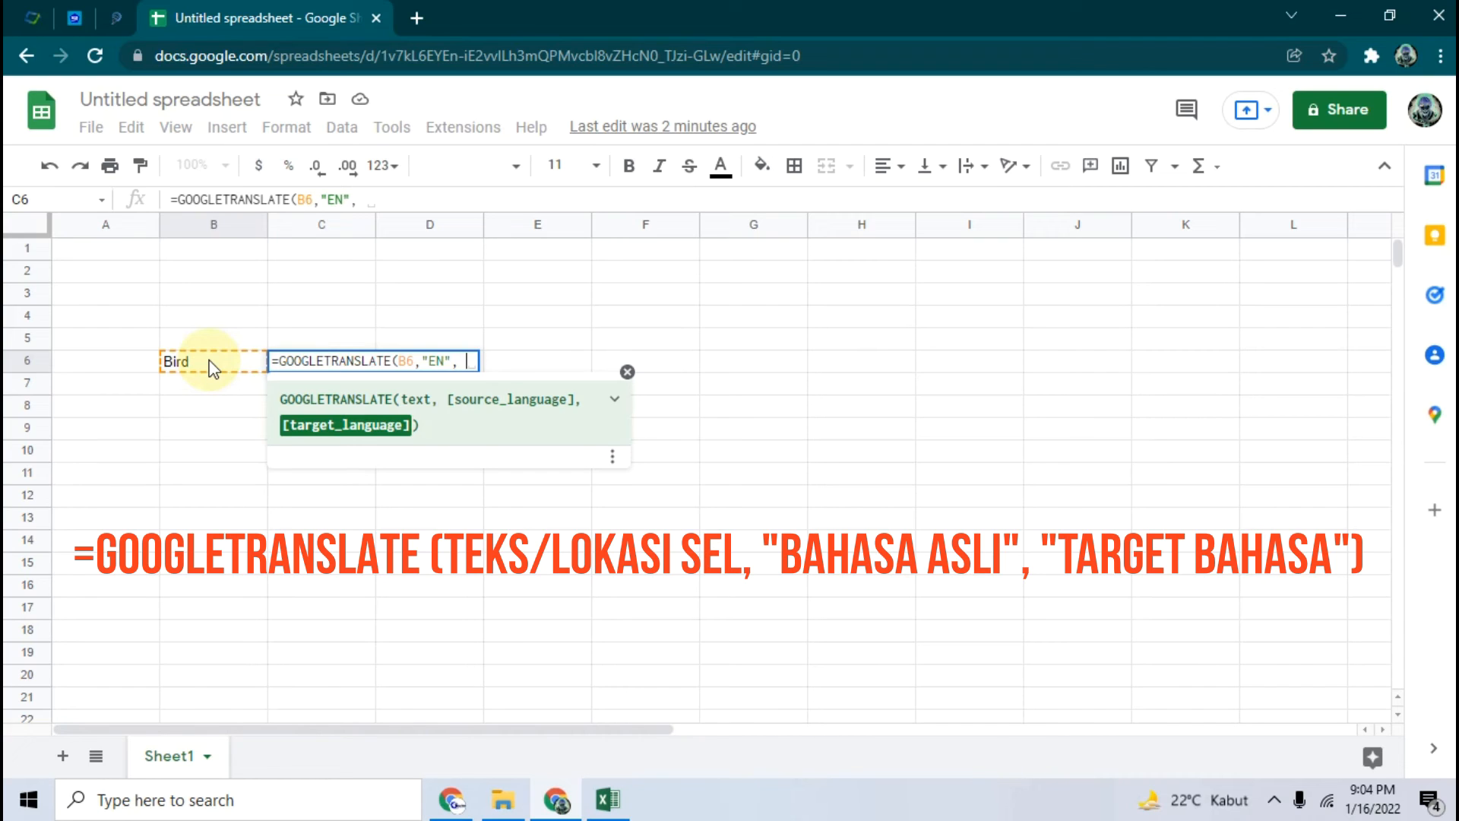
{"action": "type", "text": "\""}
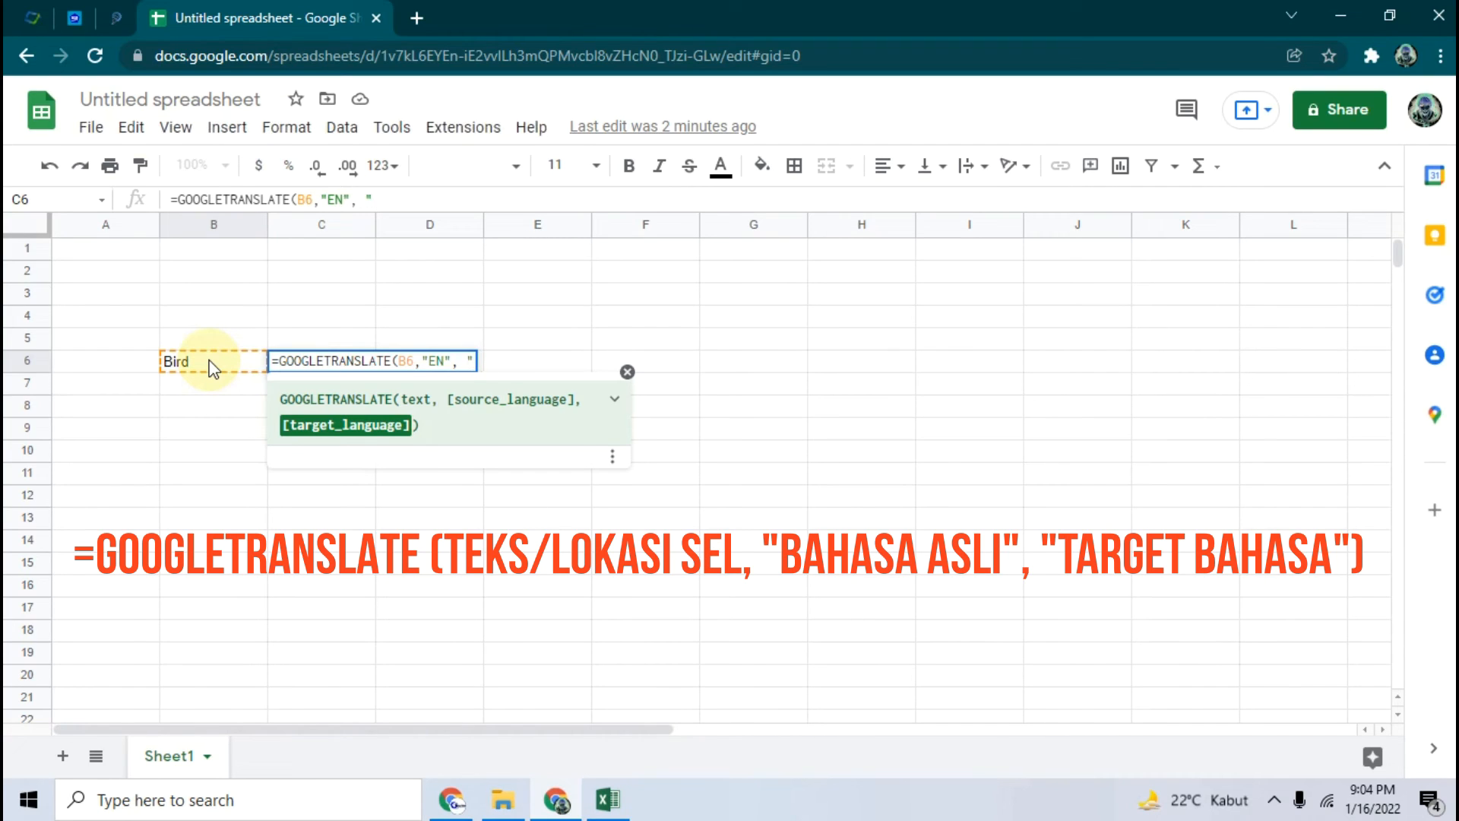
{"action": "type", "text": "IN\")"}
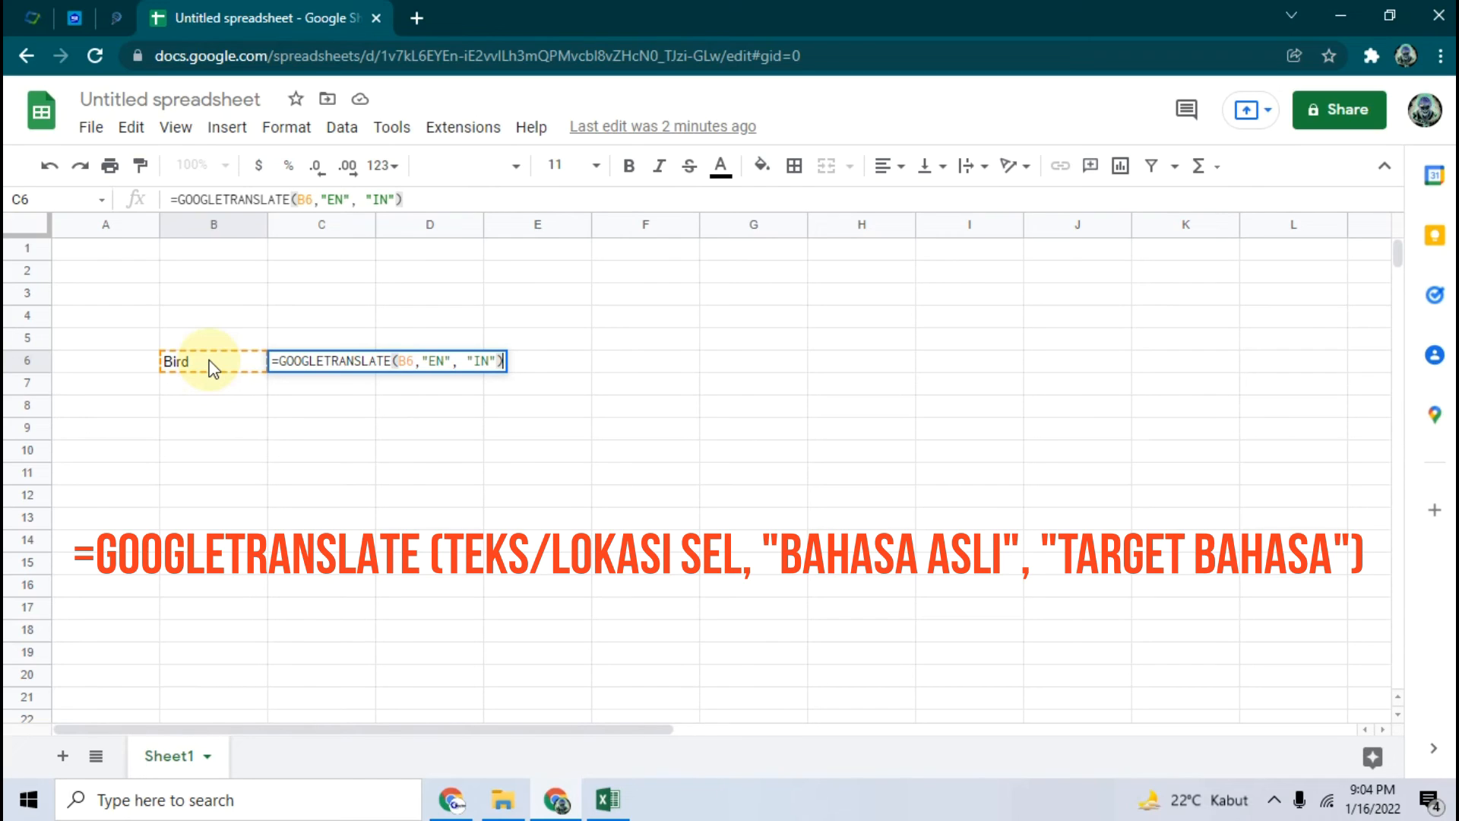
{"action": "key", "text": "Return"}
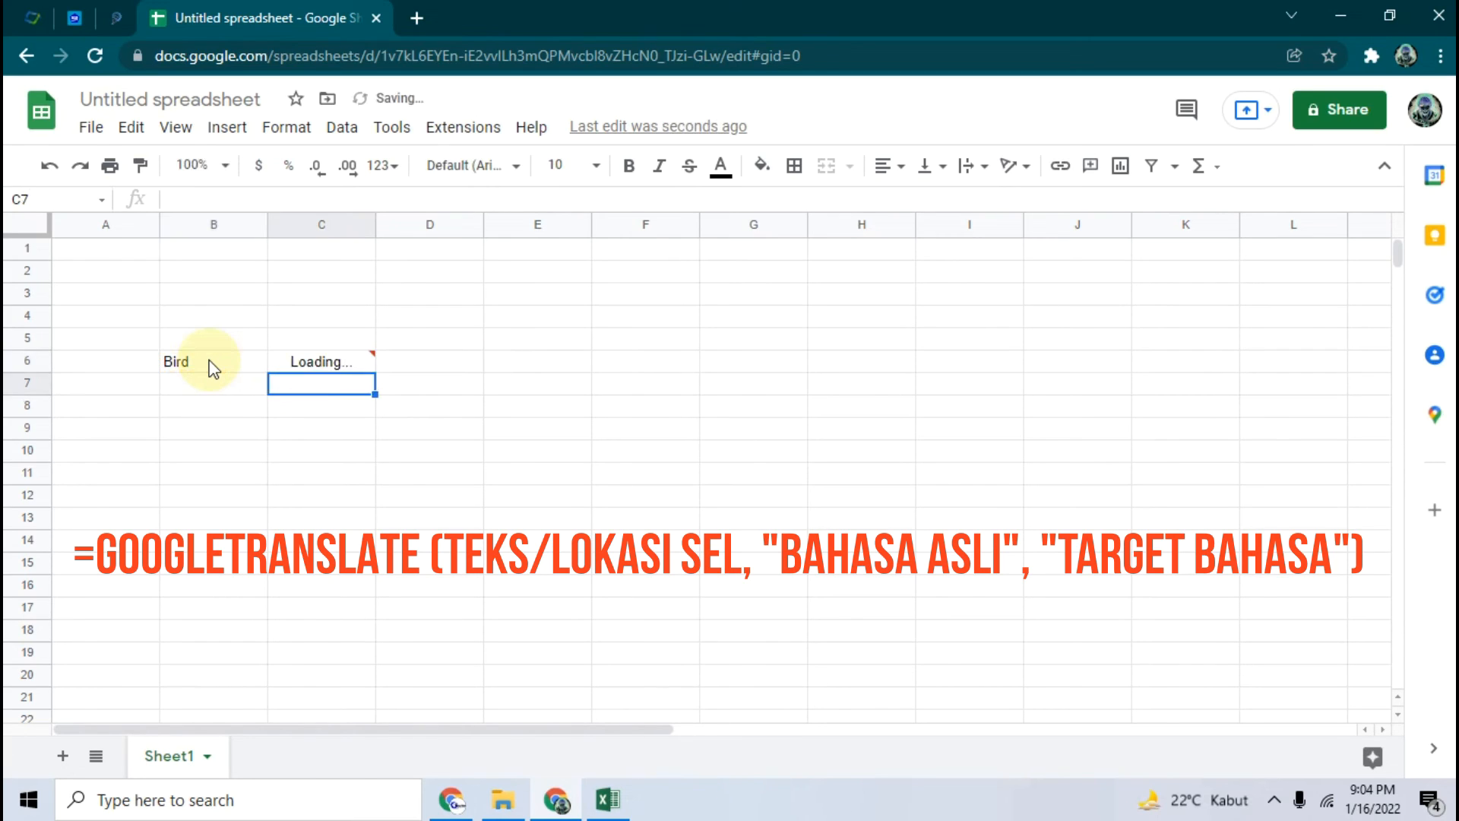
{"action": "left_click", "coordinate": [316, 355]}
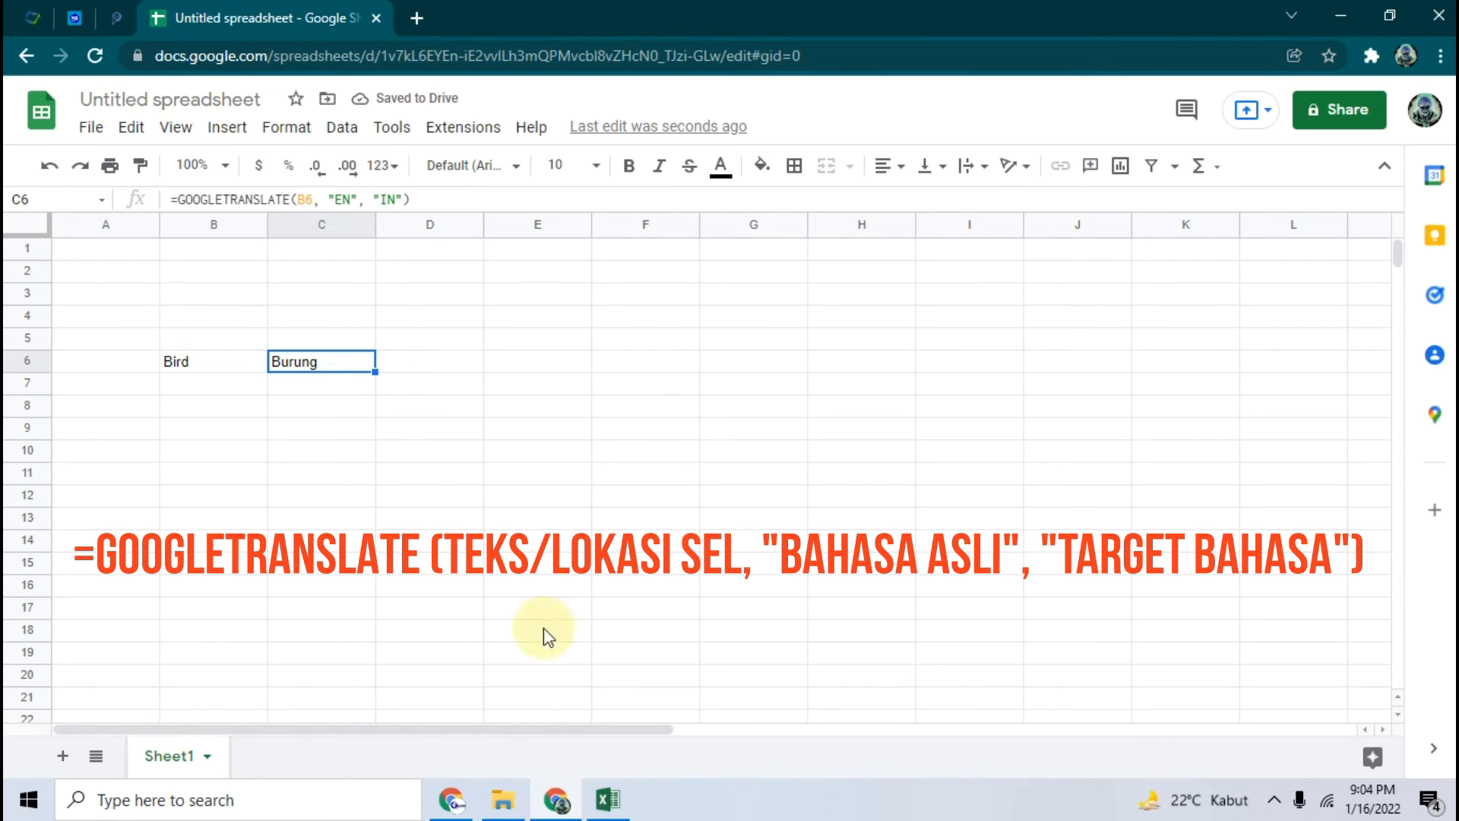
Switch to the neicytekno.net article in the other Chrome window and examine each argument of the general GOOGLETRANSLATE syntax
{"action": "mouse_move", "coordinate": [502, 803]}
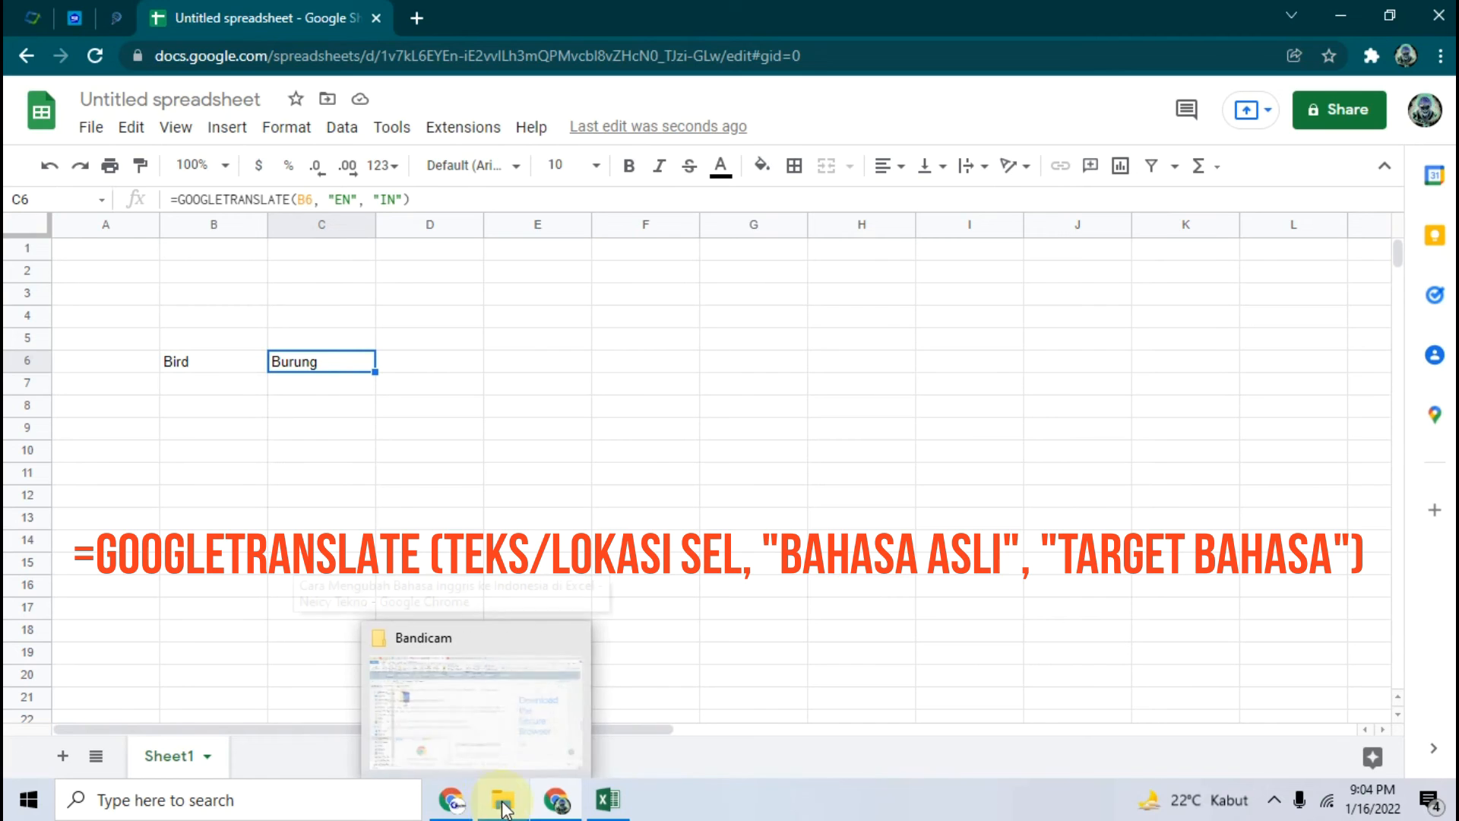
{"action": "left_click", "coordinate": [455, 801]}
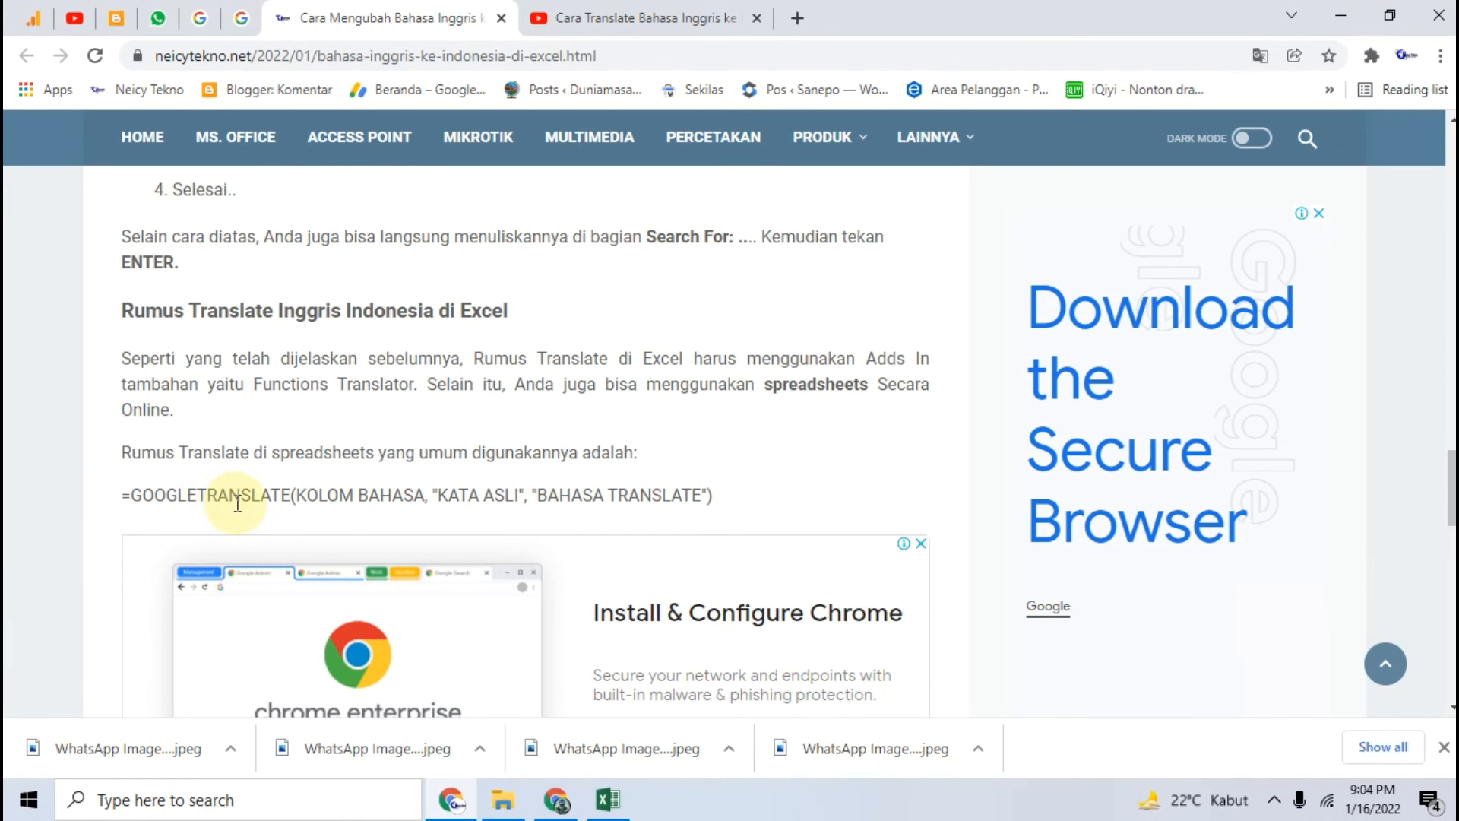
{"action": "left_click_drag", "start_coordinate": [296, 495], "coordinate": [426, 494]}
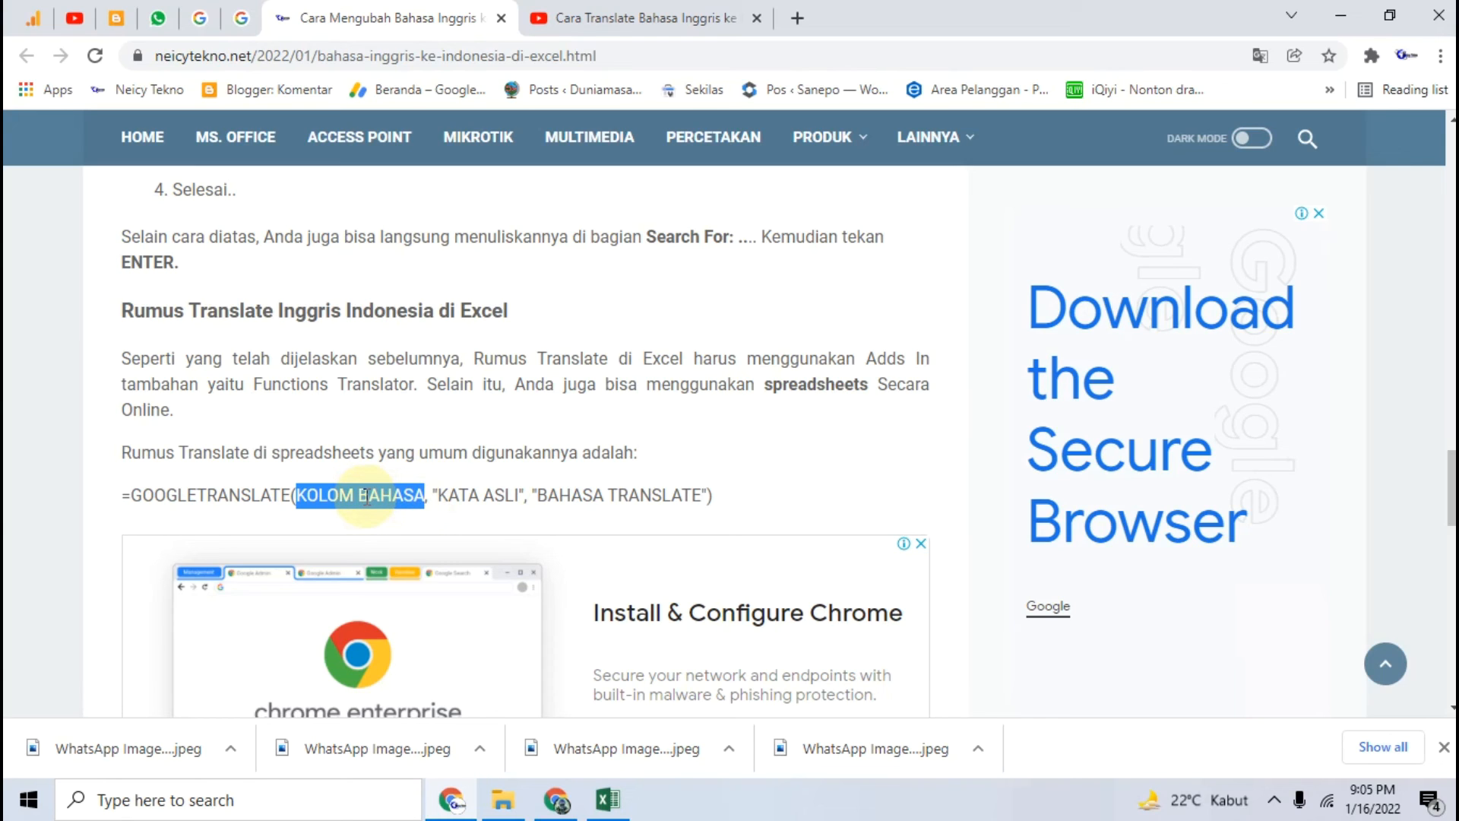
{"action": "left_click_drag", "start_coordinate": [438, 495], "coordinate": [526, 498]}
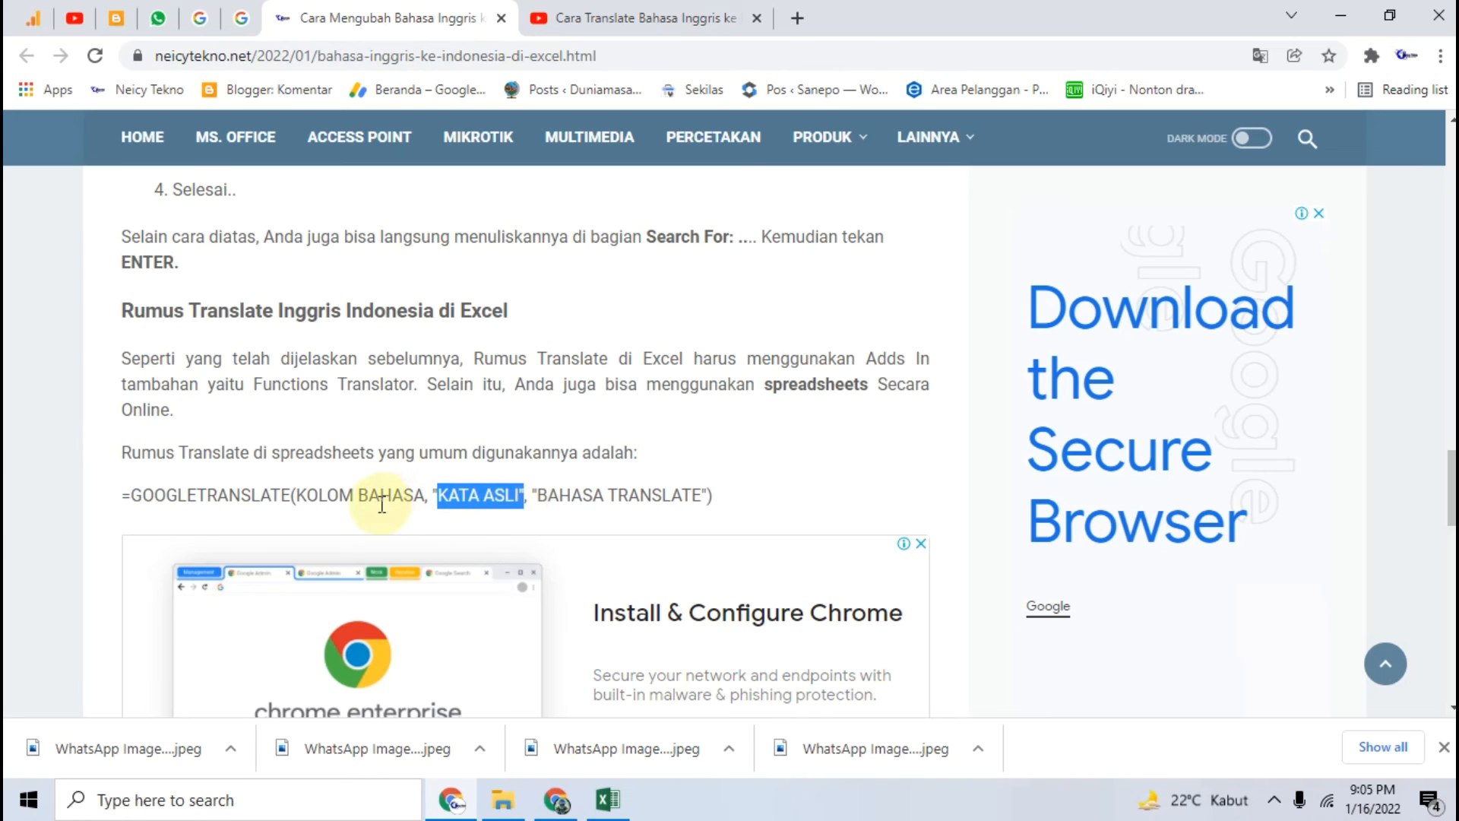
{"action": "left_click_drag", "start_coordinate": [537, 494], "coordinate": [698, 503]}
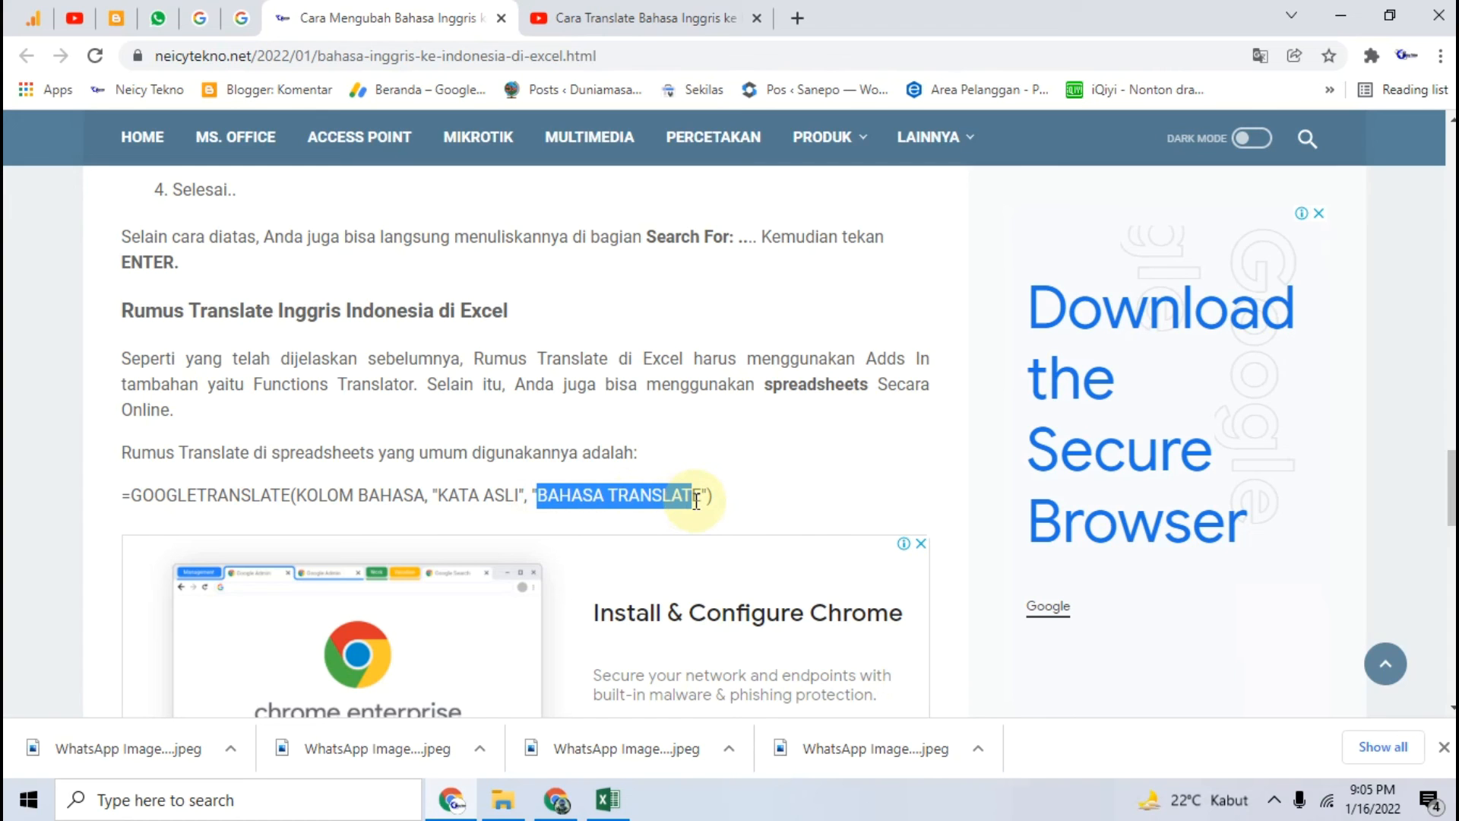
{"action": "scroll", "coordinate": [560, 694], "scroll_direction": "down", "scroll_amount": 10}
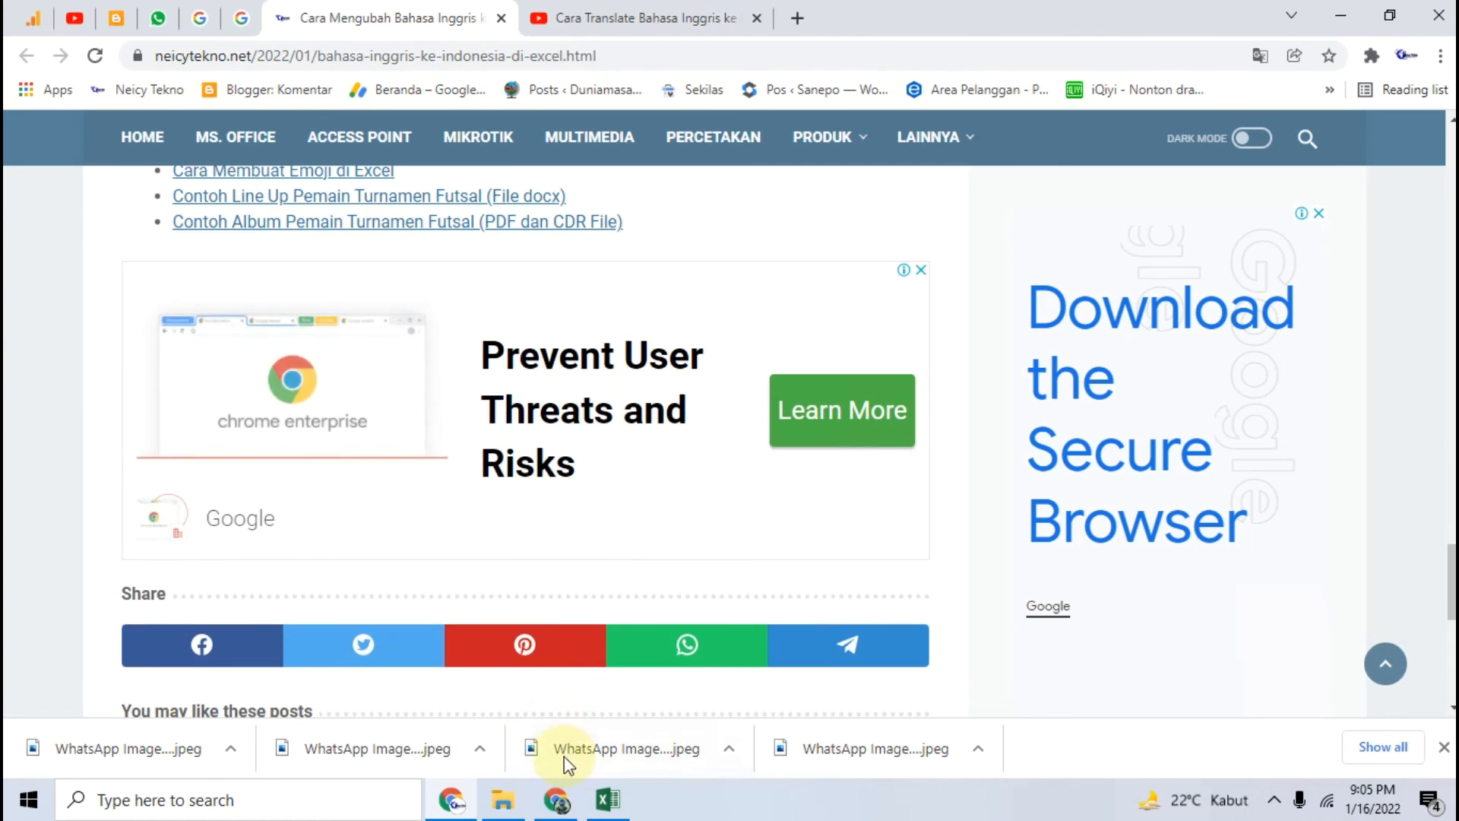
Inspect the translation formula in cell C6 of the Google Sheets spreadsheet, and return to the Excel workbook
{"action": "left_click", "coordinate": [548, 807]}
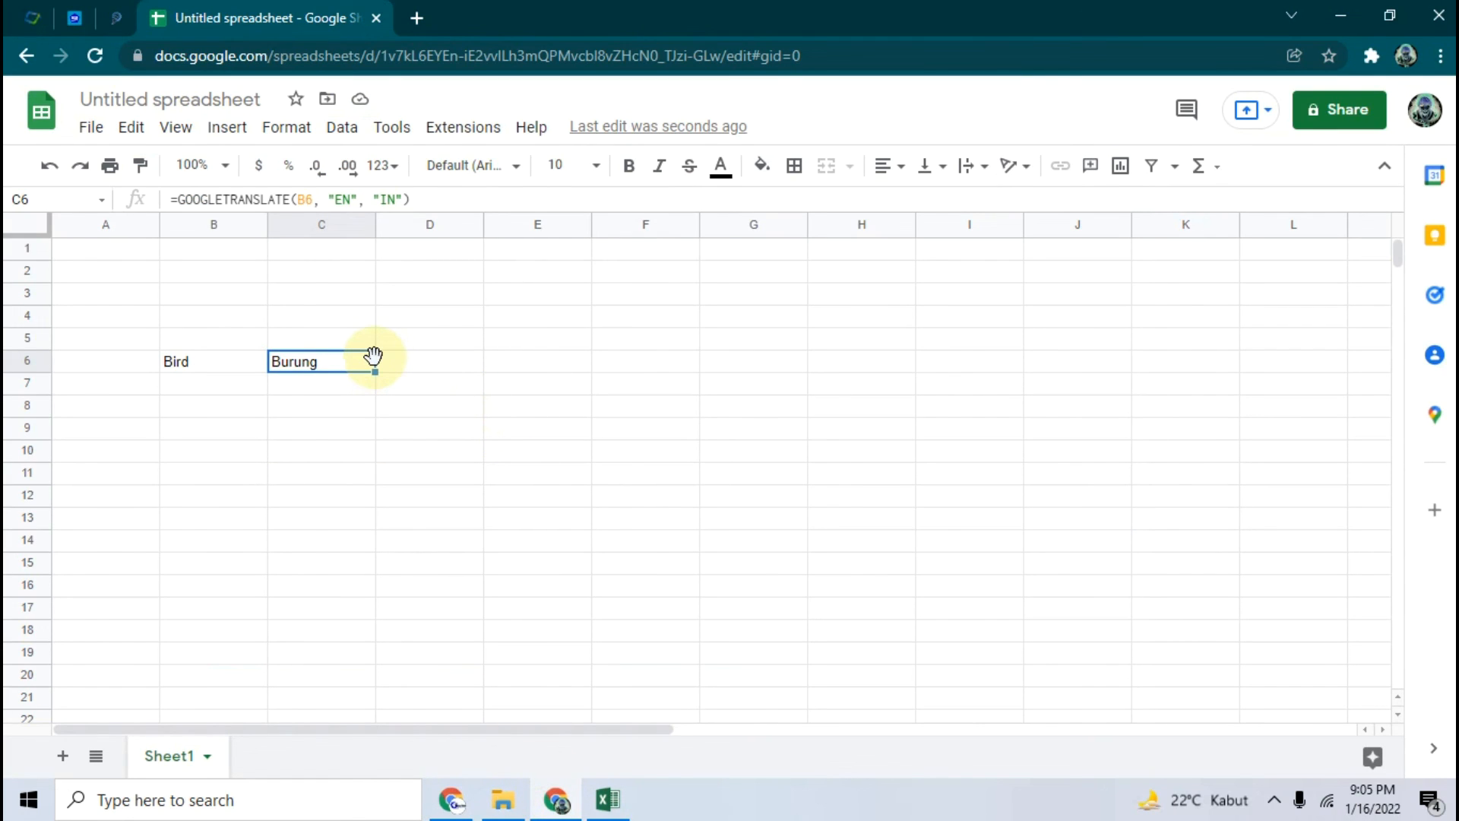
{"action": "left_click", "coordinate": [380, 393]}
{"action": "left_click", "coordinate": [325, 364]}
{"action": "left_click", "coordinate": [433, 199]}
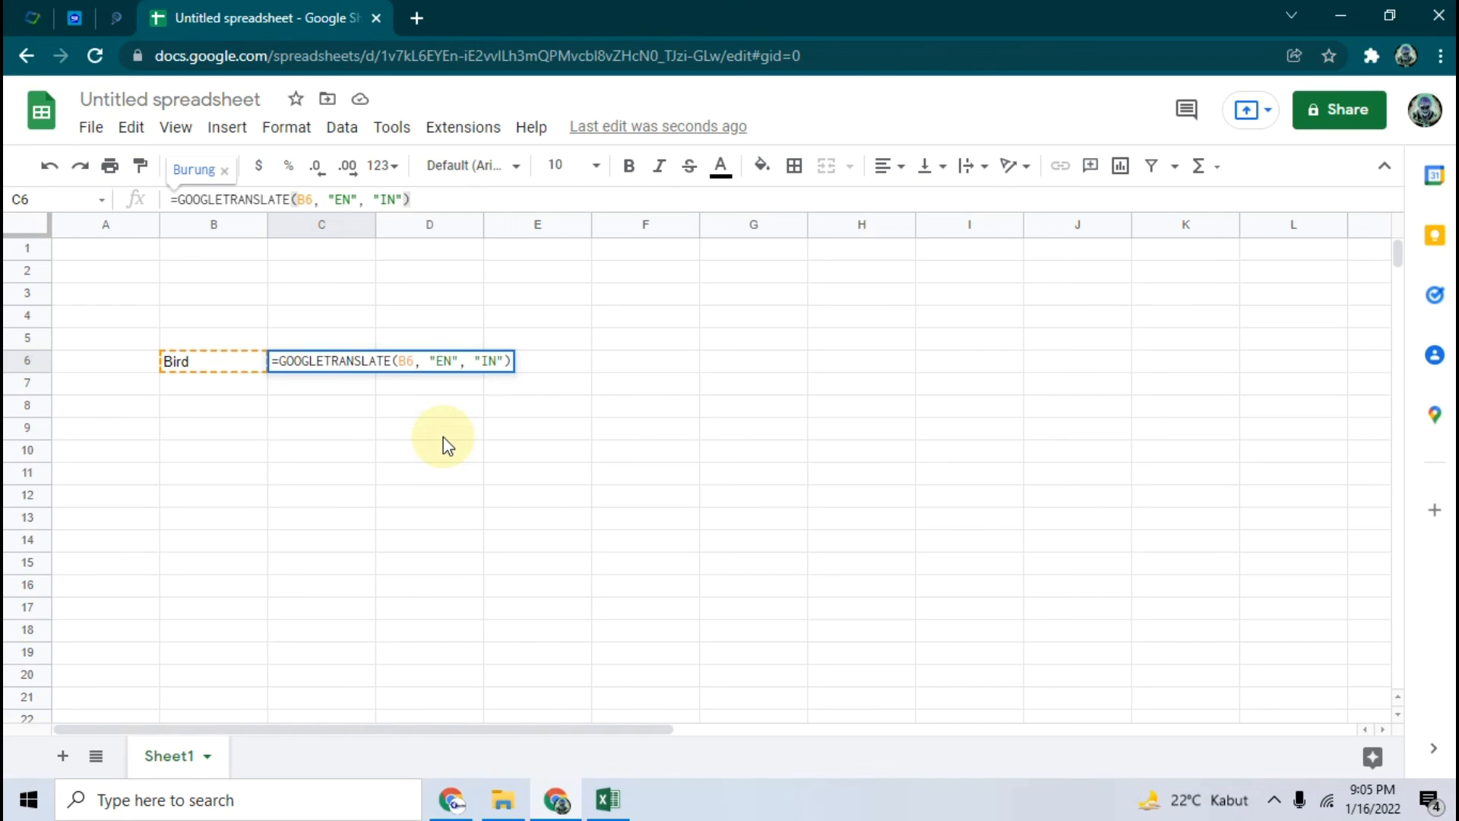
{"action": "left_click", "coordinate": [608, 798]}
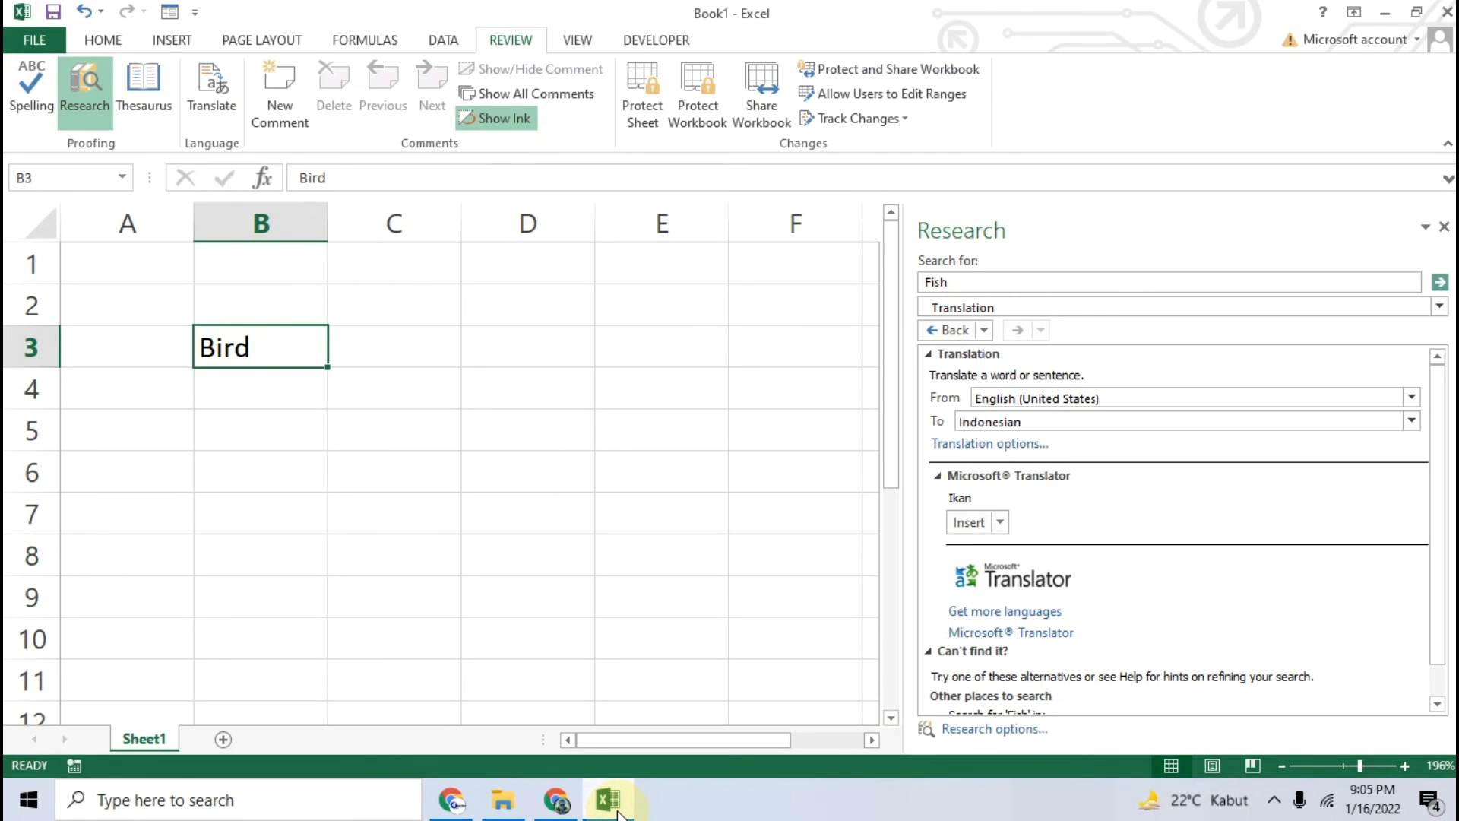